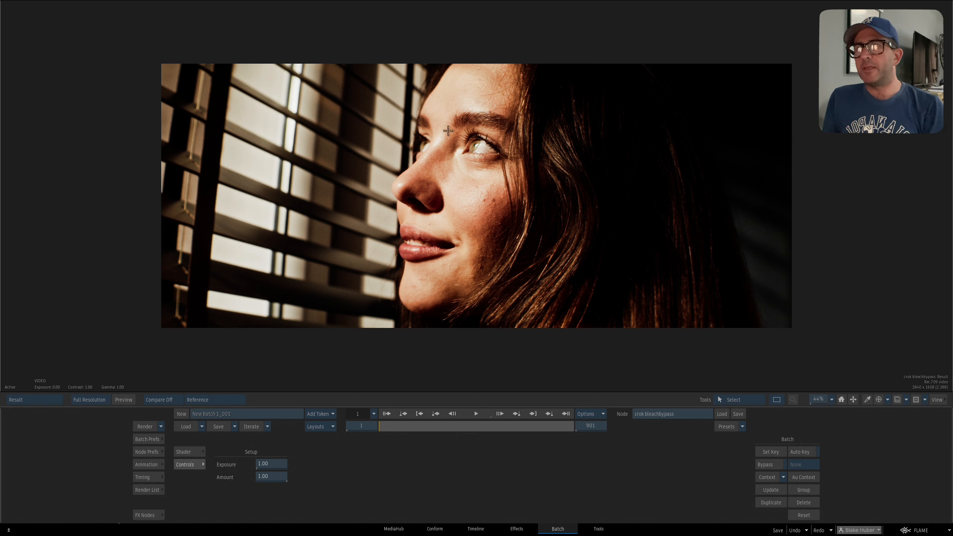
Examine the crok bleachbypass node's result in the viewer.
{"action": "key", "text": "F1"}
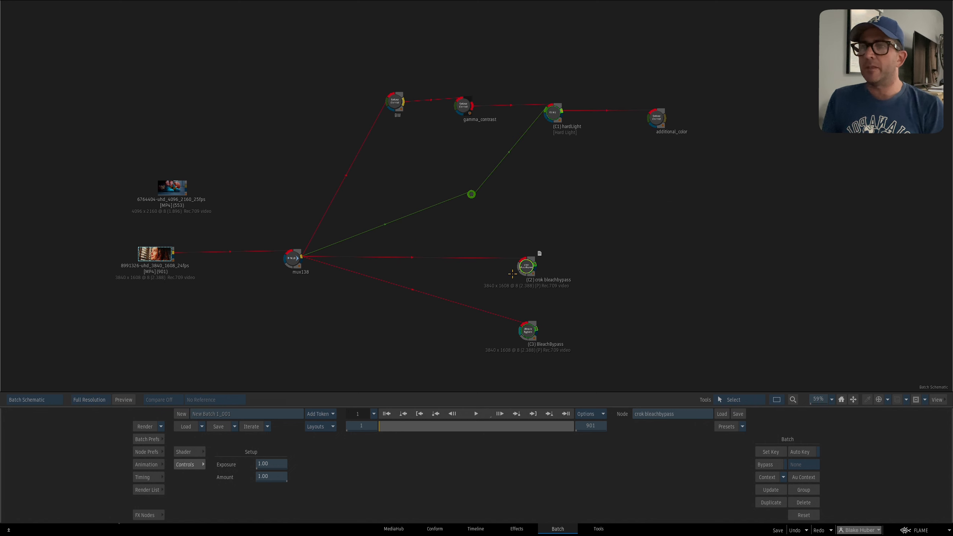
{"action": "key", "text": "F4"}
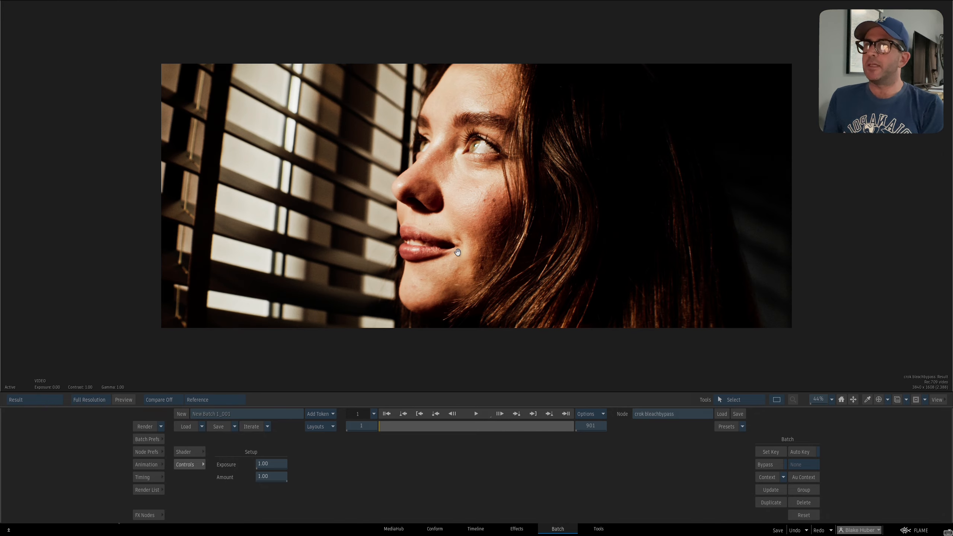
{"action": "left_click_drag", "start_coordinate": [447, 238], "coordinate": [474, 171]}
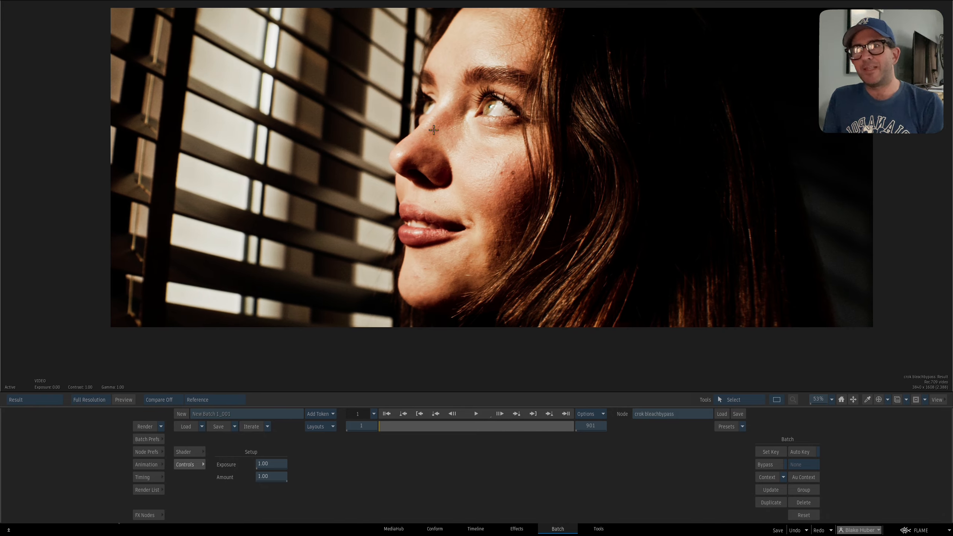
{"action": "scroll", "coordinate": [479, 193], "scroll_direction": "down", "scroll_amount": 2}
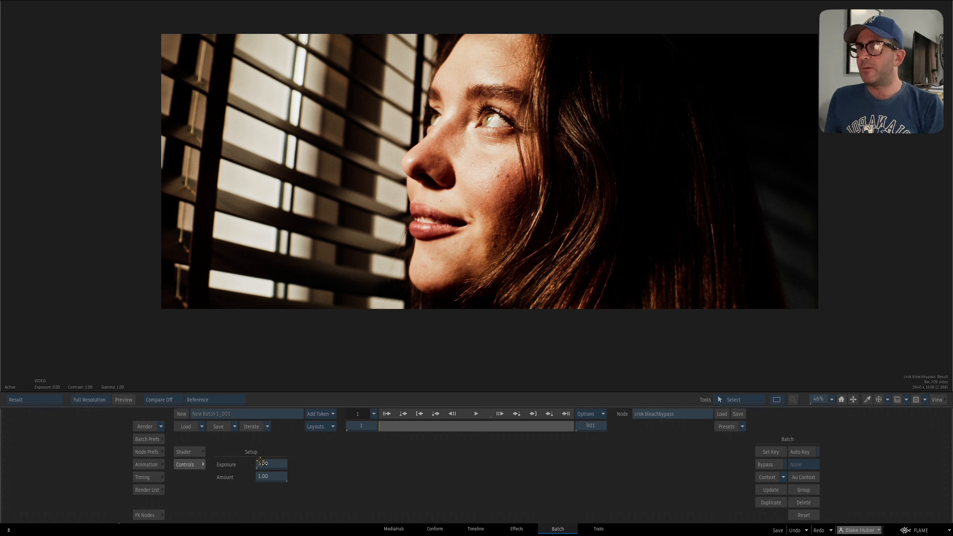
Try adjusting the crok bleachbypass node's Exposure, undo the change, and return to the batch schematic.
{"action": "left_click_drag", "start_coordinate": [276, 466], "coordinate": [286, 465]}
{"action": "key", "text": "ctrl+z"}
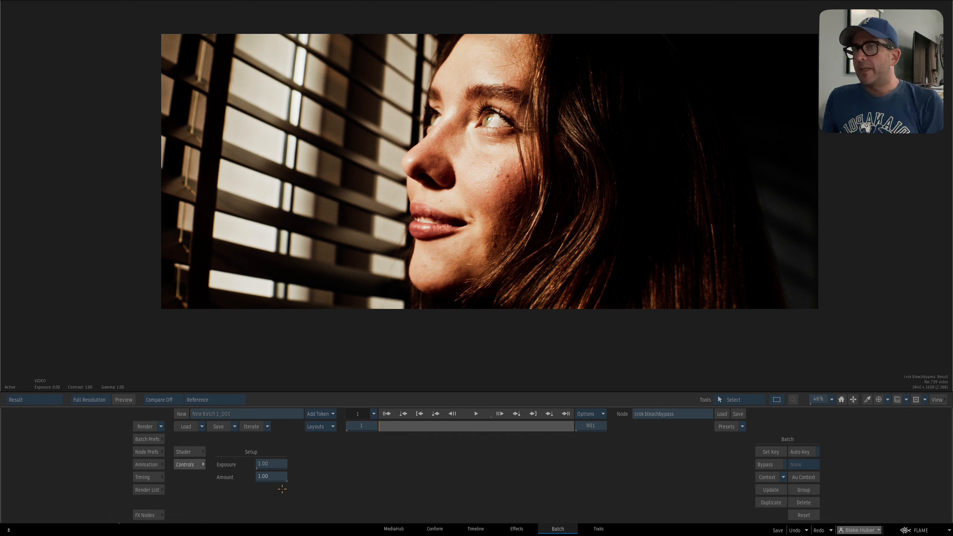
{"action": "key", "text": "Escape"}
View the BleachBypass node's result for comparison and return to the schematic.
{"action": "left_click_drag", "start_coordinate": [509, 241], "coordinate": [515, 199]}
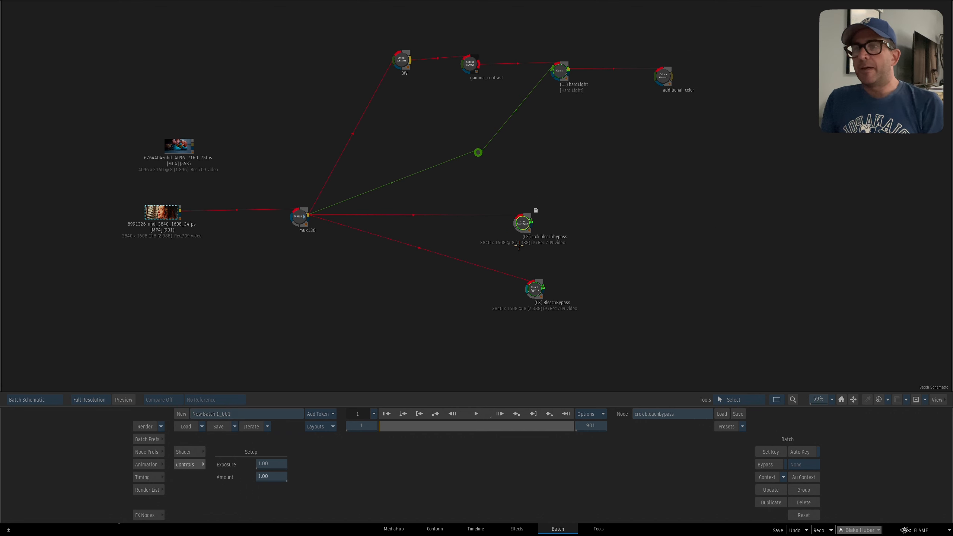
{"action": "mouse_move", "coordinate": [536, 294]}
{"action": "left_mouse_down"}
{"action": "mouse_move", "coordinate": [515, 298]}
{"action": "mouse_move", "coordinate": [523, 301]}
{"action": "left_mouse_up"}
{"action": "key", "text": "F4"}
{"action": "scroll", "coordinate": [541, 258], "scroll_direction": "up", "scroll_amount": 3}
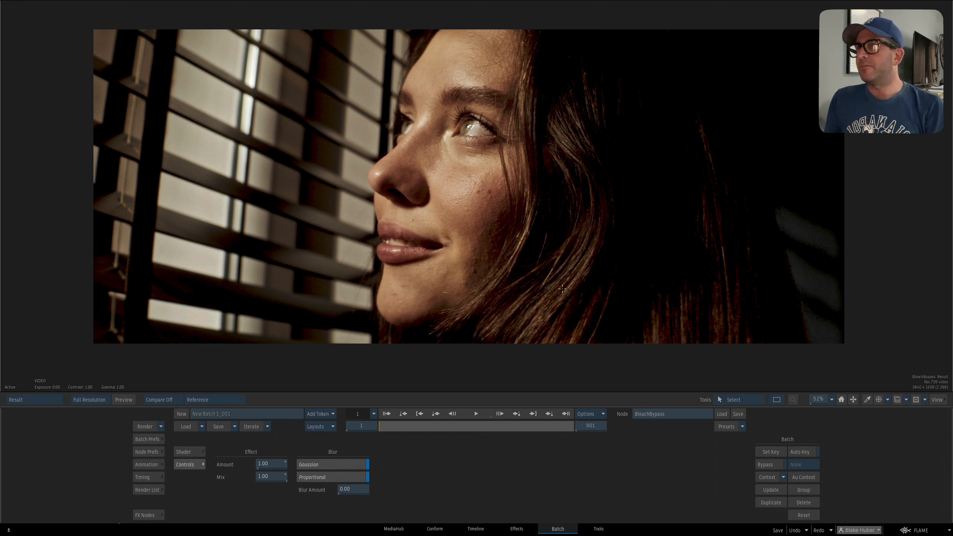
{"action": "key", "text": "Escape"}
Select the BW, gamma_contrast, hardLight and additional_color nodes and move them as a group farther from the mux138 node.
{"action": "left_click_drag", "start_coordinate": [487, 297], "coordinate": [510, 271]}
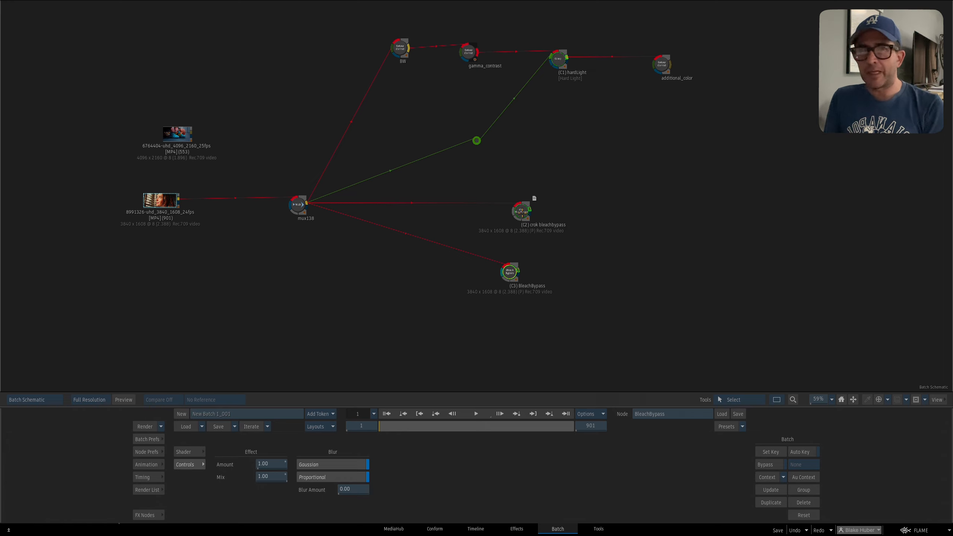
{"action": "left_click_drag", "start_coordinate": [532, 199], "coordinate": [529, 204]}
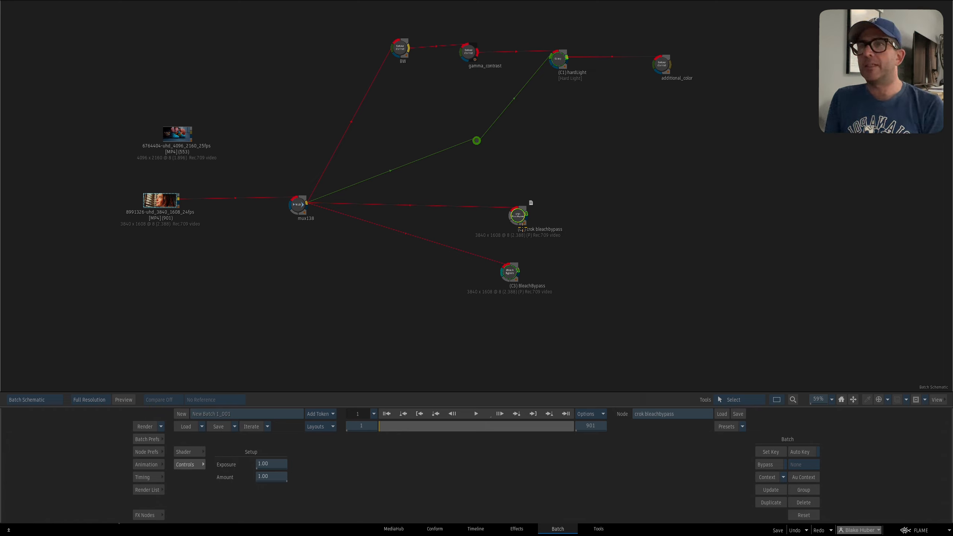
{"action": "scroll", "coordinate": [558, 187], "scroll_direction": "down", "scroll_amount": 2}
{"action": "left_click_drag", "start_coordinate": [374, 40], "coordinate": [696, 165]}
{"action": "left_click_drag", "start_coordinate": [635, 86], "coordinate": [698, 100]}
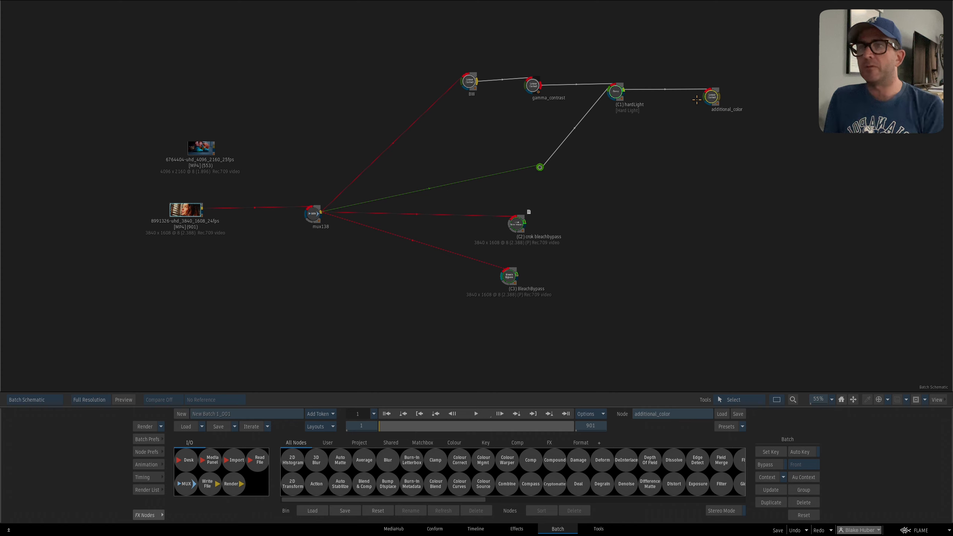
{"action": "left_click", "coordinate": [557, 217]}
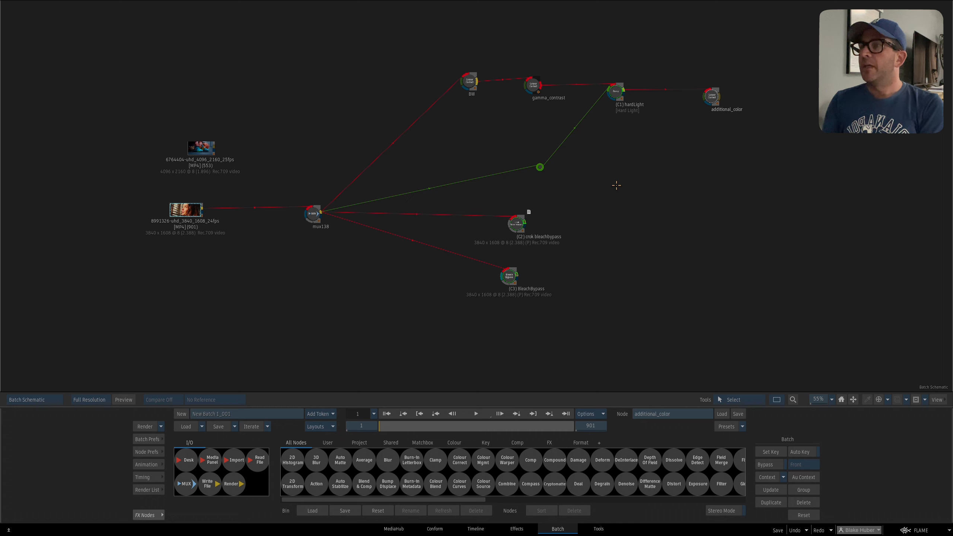
View the 8991326-uhd_3840_1608_24fps source clip and the 6764404-uhd_4096_2160_25fps source clip in turn.
{"action": "left_click", "coordinate": [188, 210]}
{"action": "key", "text": "F4"}
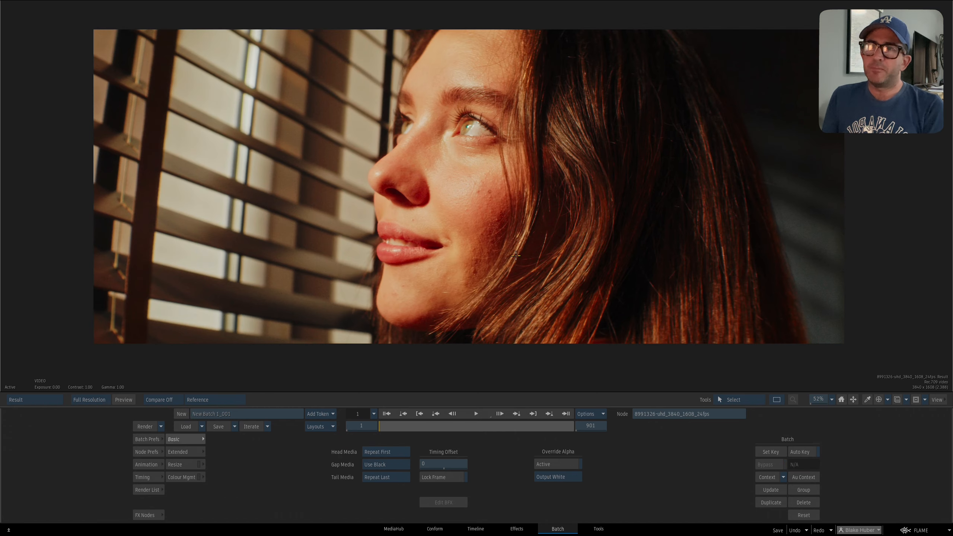
{"action": "key", "text": "grave"}
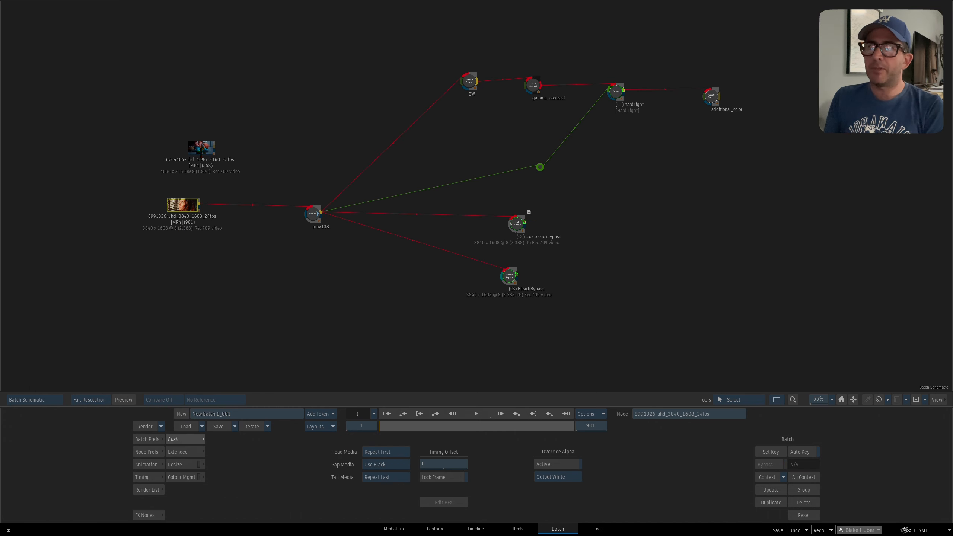
{"action": "left_click", "coordinate": [201, 153]}
{"action": "key", "text": "F4"}
{"action": "key", "text": "grave"}
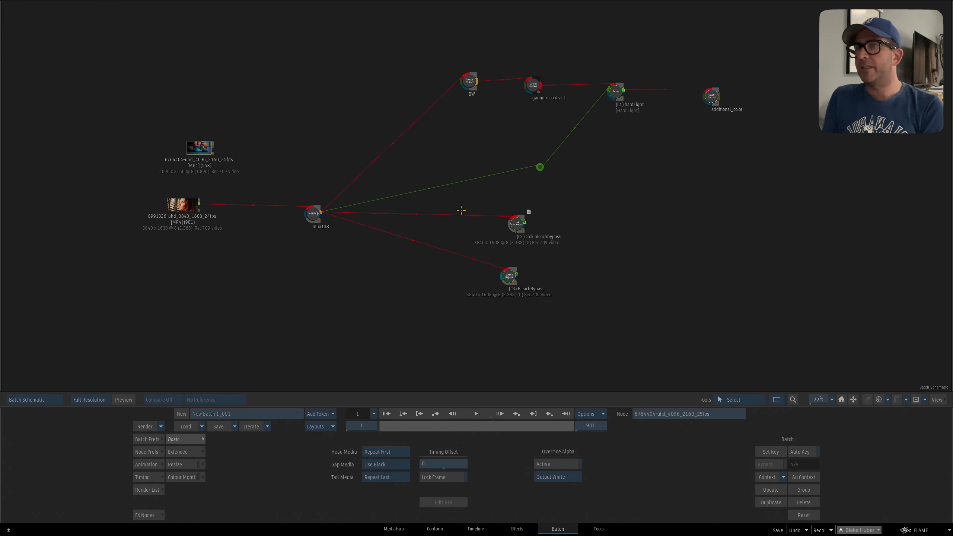
Check the settings of the mux138 node and the source clip connected to it.
{"action": "left_click_drag", "start_coordinate": [306, 215], "coordinate": [305, 213]}
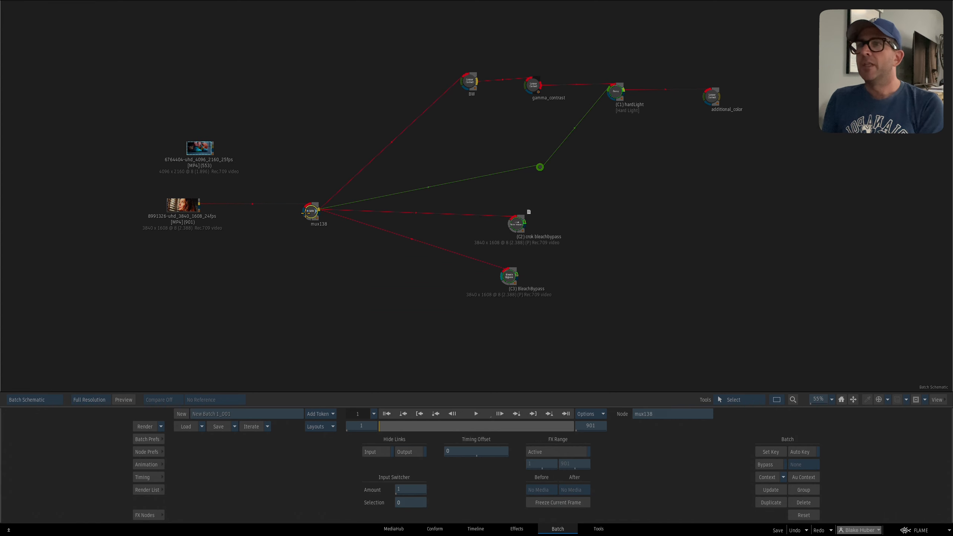
{"action": "left_click", "coordinate": [179, 208]}
{"action": "scroll", "coordinate": [500, 142], "scroll_direction": "up", "scroll_amount": 2}
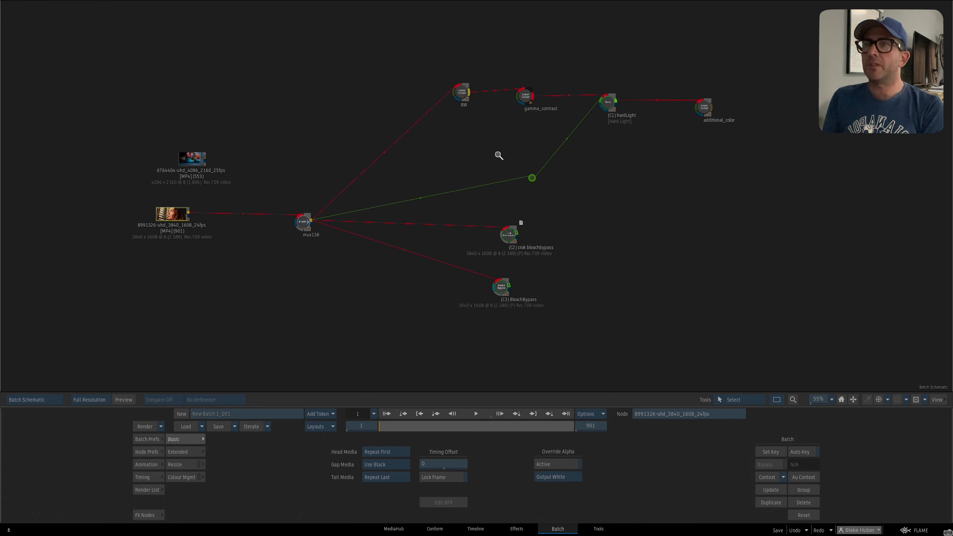
{"action": "scroll", "coordinate": [499, 138], "scroll_direction": "down", "scroll_amount": 1}
Shift the BW node away from gamma_contrast and view its monochrome result.
{"action": "left_click", "coordinate": [450, 113]}
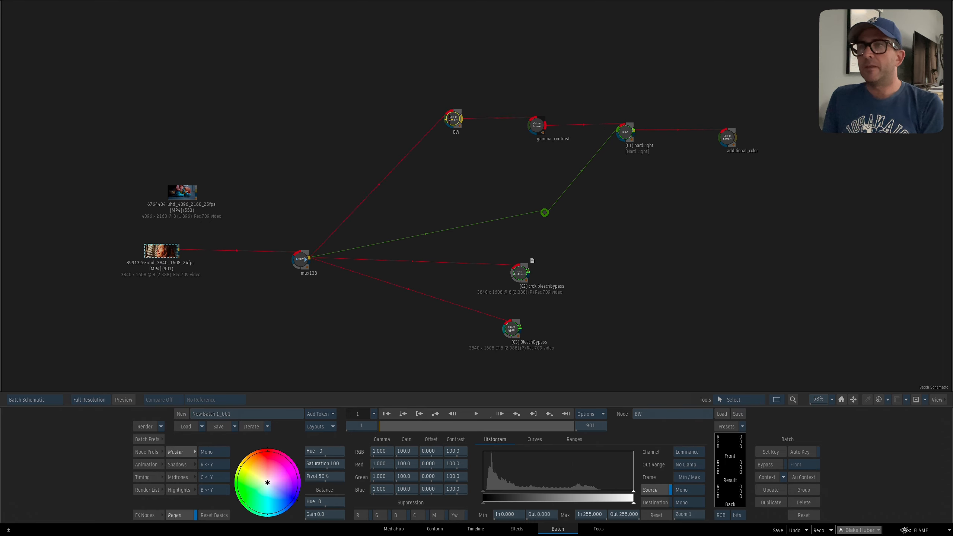
{"action": "left_click_drag", "start_coordinate": [450, 113], "coordinate": [436, 128]}
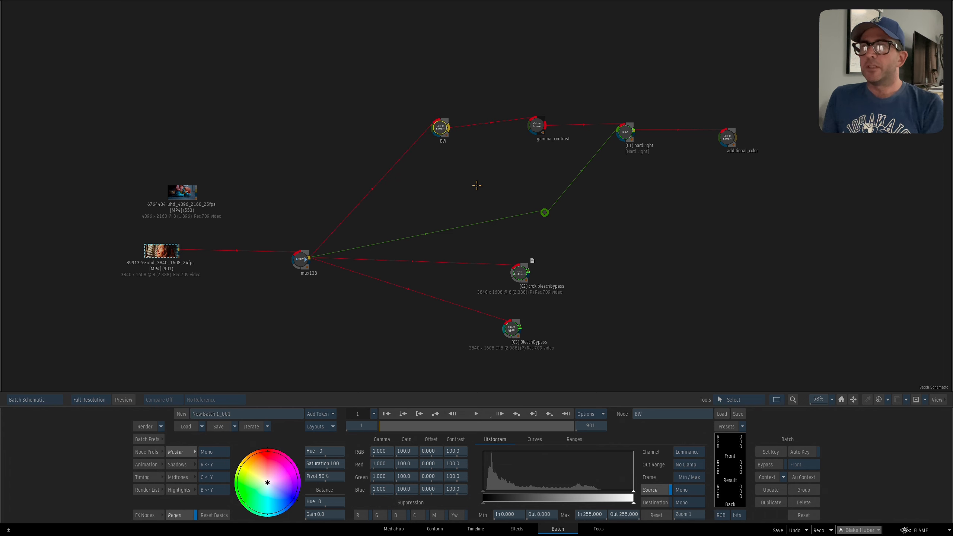
{"action": "key", "text": "F4"}
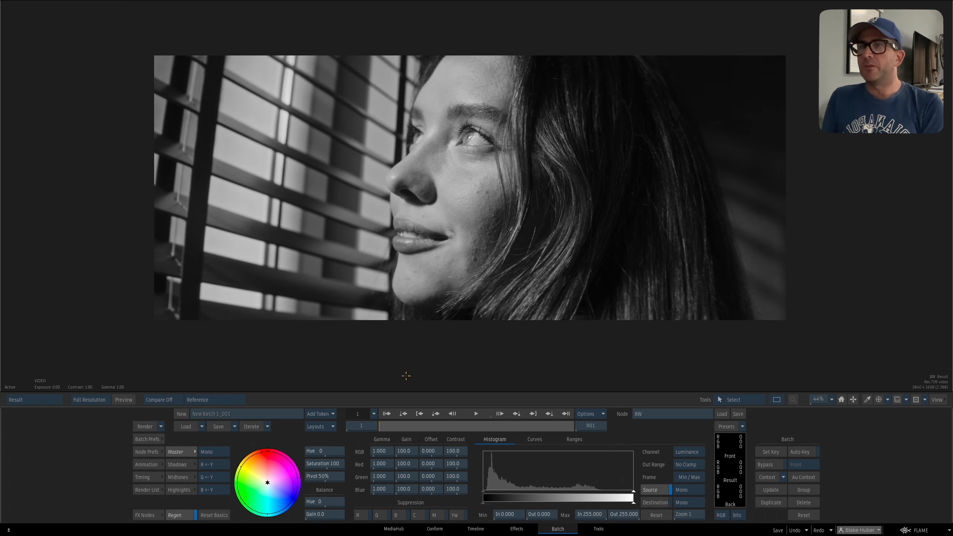
{"action": "key", "text": "Escape"}
{"action": "left_click_drag", "start_coordinate": [460, 184], "coordinate": [458, 187]}
{"action": "left_click_drag", "start_coordinate": [438, 127], "coordinate": [436, 121]}
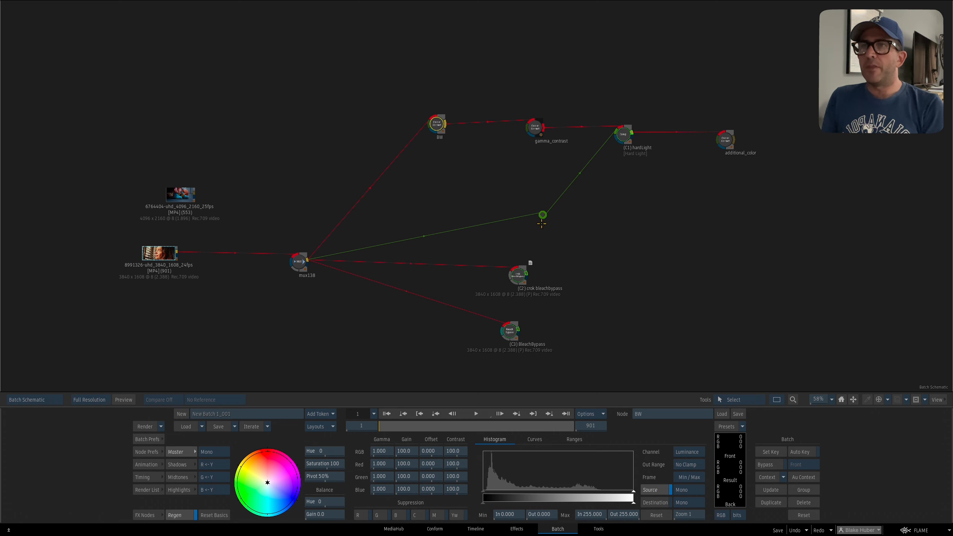
Move the gamma_contrast and hardLight nodes closer to the BW node in the schematic.
{"action": "left_click_drag", "start_coordinate": [533, 128], "coordinate": [512, 135]}
{"action": "left_click", "coordinate": [518, 124]}
{"action": "key", "text": "ctrl+z"}
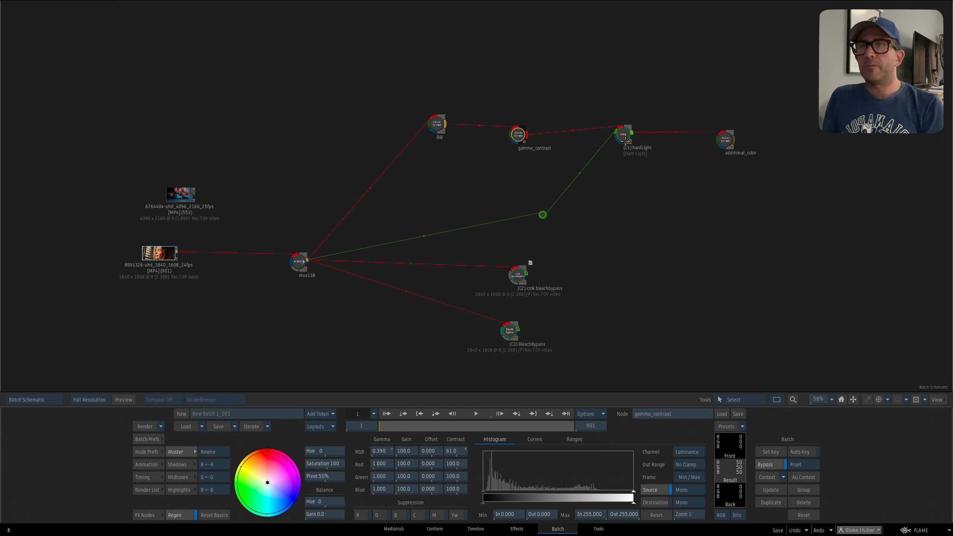
{"action": "left_click_drag", "start_coordinate": [625, 130], "coordinate": [606, 143]}
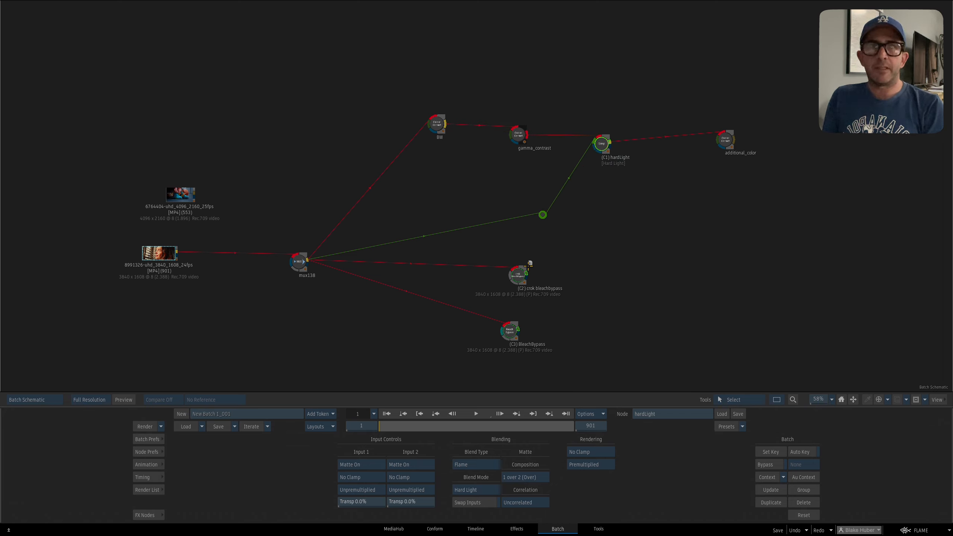
Compare the crok bleachbypass result in Context 2 with the hardLight comp result in Context 1.
{"action": "left_click_drag", "start_coordinate": [522, 276], "coordinate": [525, 269]}
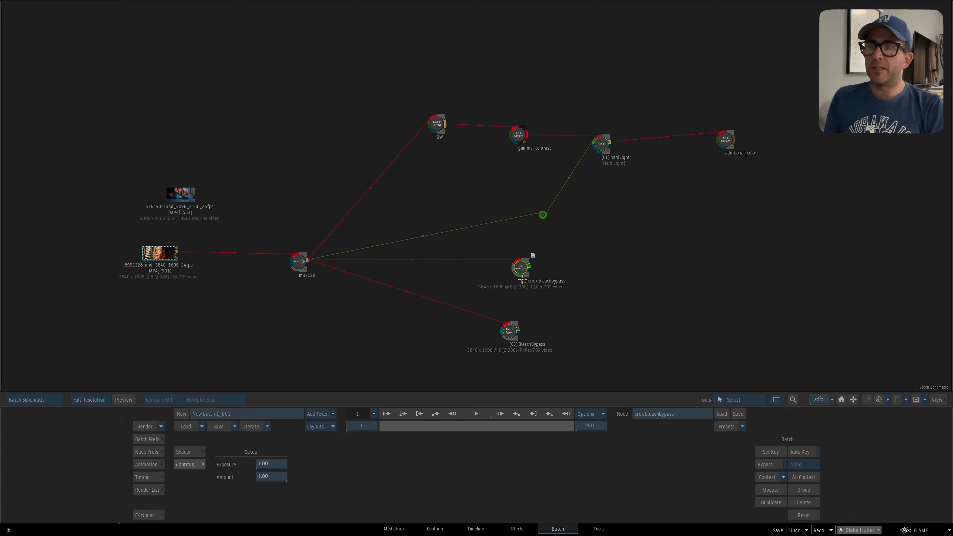
{"action": "left_click", "coordinate": [602, 143]}
{"action": "key", "text": "2"}
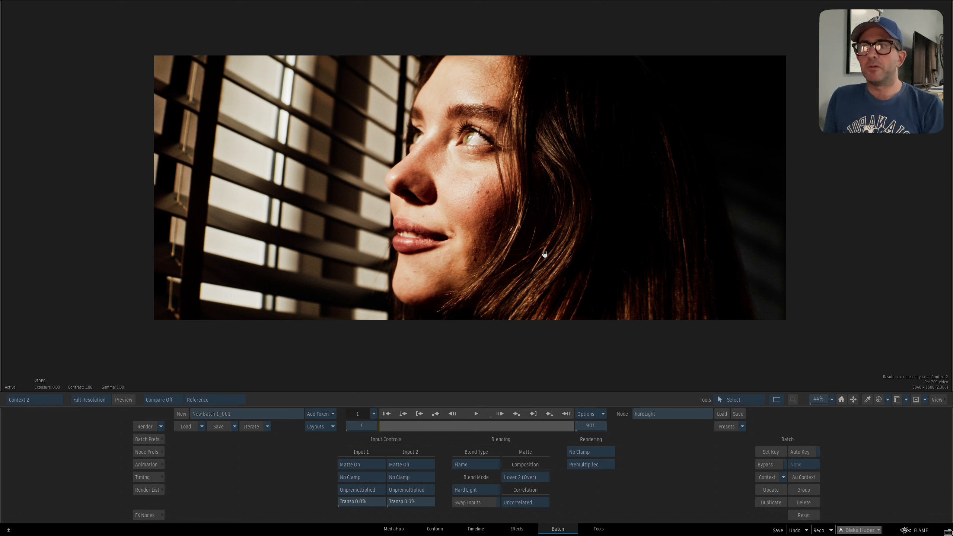
{"action": "left_click", "coordinate": [25, 400]}
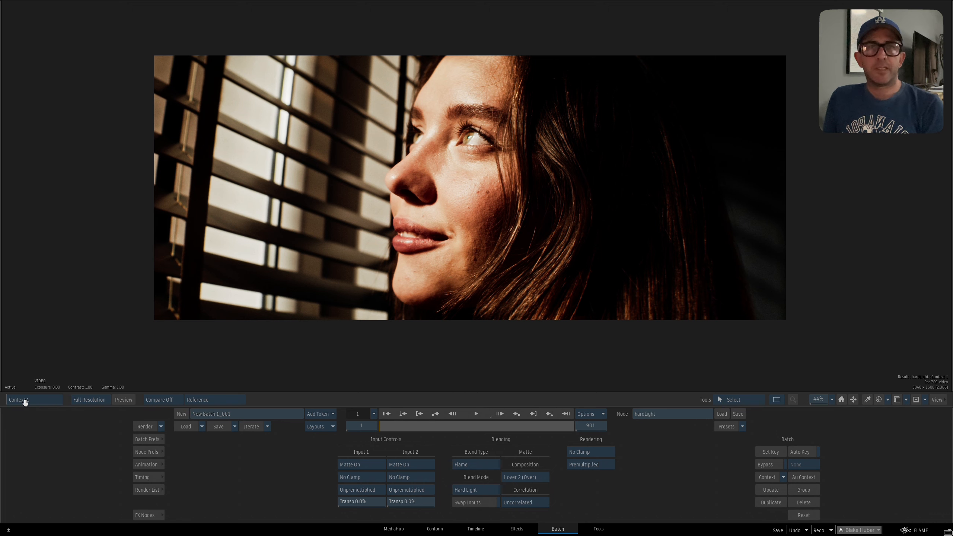
{"action": "key", "text": "Escape"}
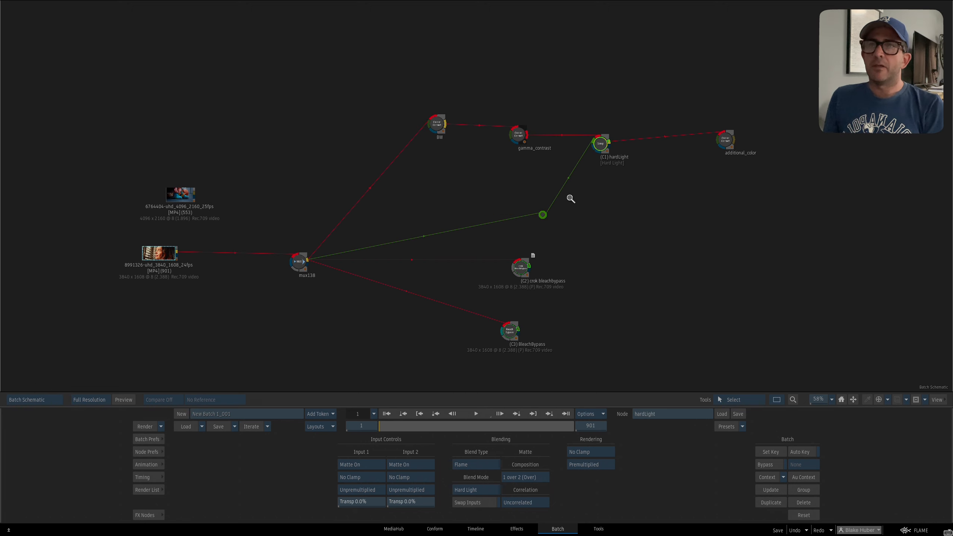
Select the crok bleachbypass node and view the hardLight result in Context 1 again.
{"action": "scroll", "coordinate": [571, 198], "scroll_direction": "up", "scroll_amount": 4}
{"action": "left_click_drag", "start_coordinate": [662, 117], "coordinate": [654, 111]}
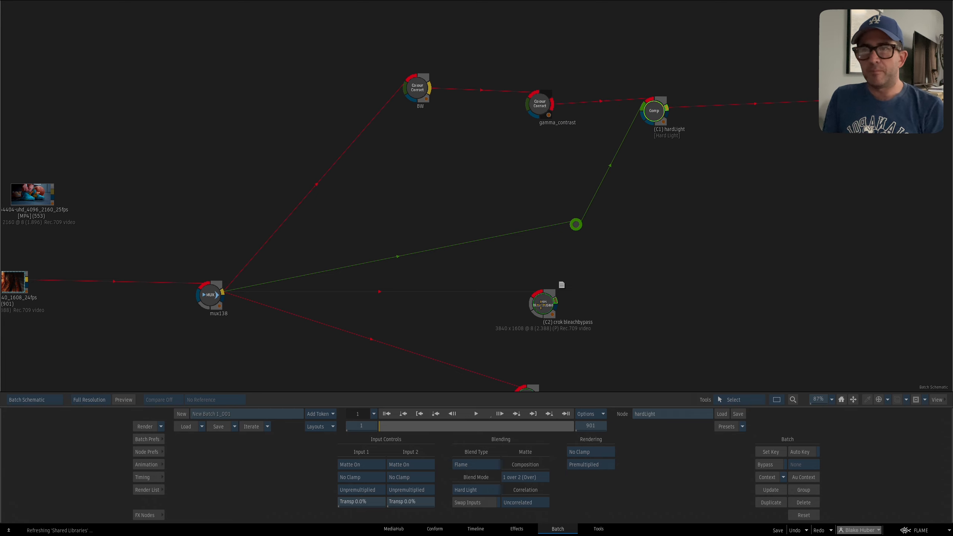
{"action": "left_click_drag", "start_coordinate": [542, 305], "coordinate": [542, 308]}
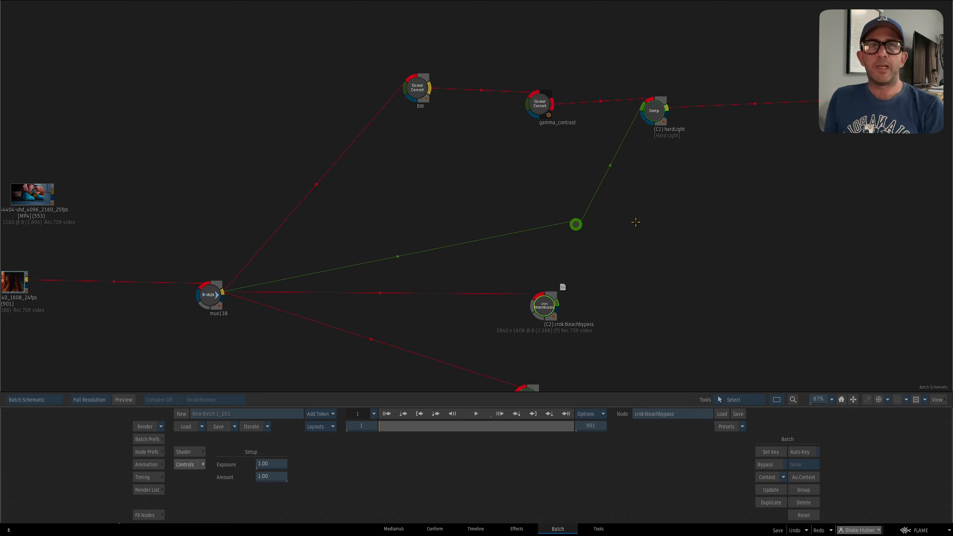
{"action": "key", "text": "1"}
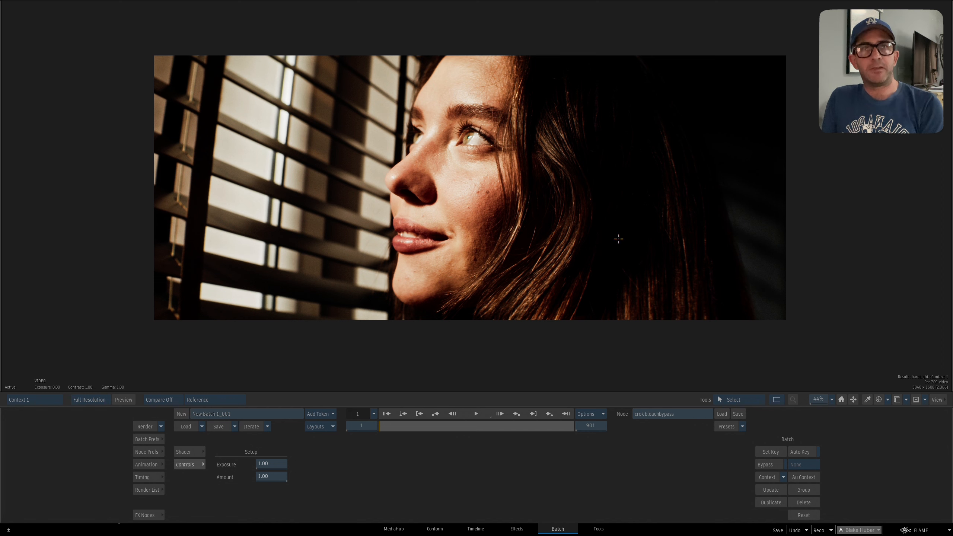
{"action": "key", "text": "Escape"}
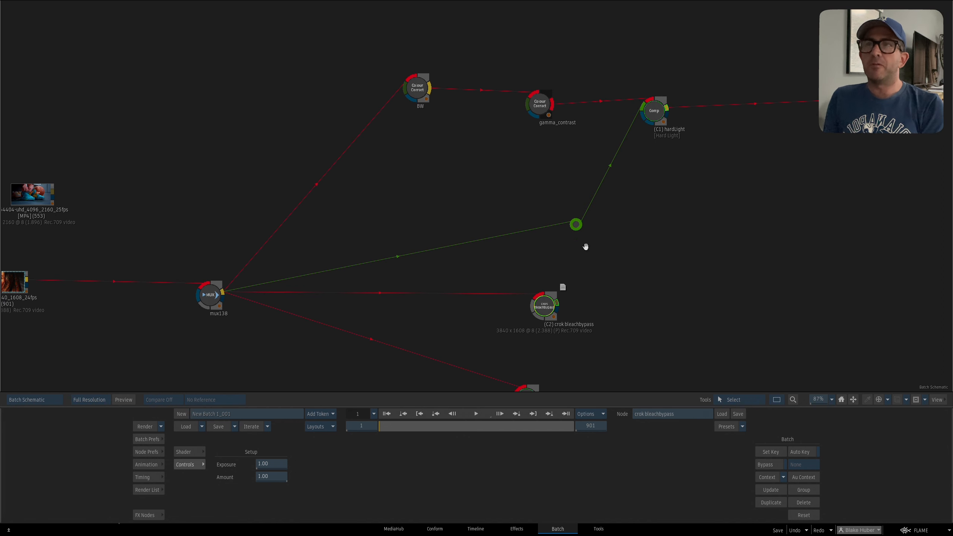
Turn off the bypass on the gamma_contrast node.
{"action": "left_click_drag", "start_coordinate": [626, 114], "coordinate": [622, 122]}
{"action": "mouse_move", "coordinate": [527, 101]}
{"action": "left_mouse_down"}
{"action": "mouse_move", "coordinate": [538, 93]}
{"action": "mouse_move", "coordinate": [517, 107]}
{"action": "left_mouse_up"}
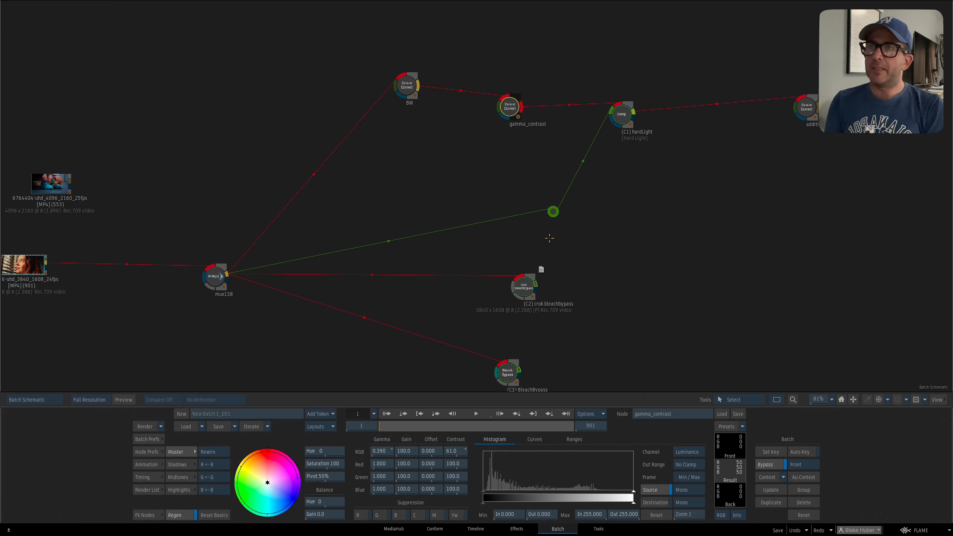
{"action": "key", "text": "b"}
{"action": "left_click", "coordinate": [513, 116]}
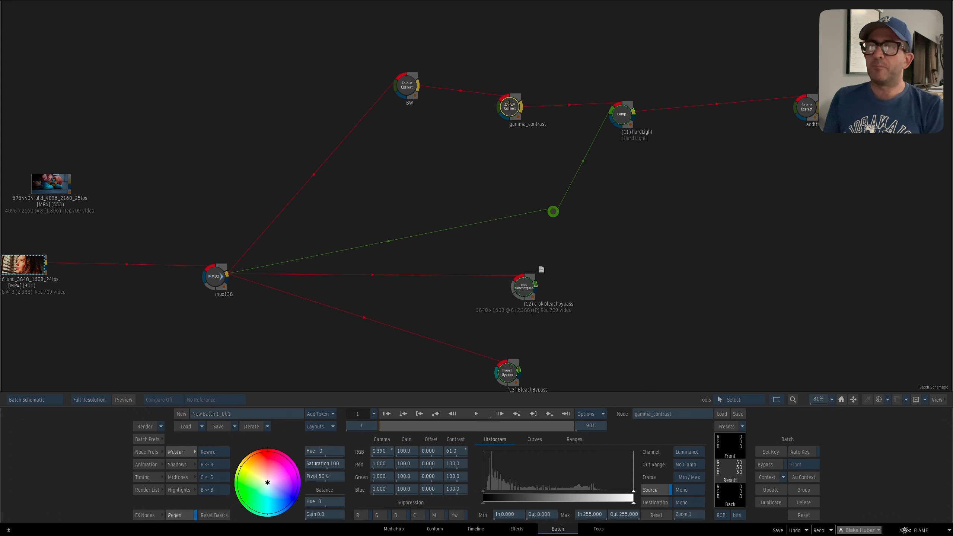
With Context 1 in the viewer, reset the gamma_contrast node's RGB contrast to 100.0.
{"action": "left_click_drag", "start_coordinate": [509, 105], "coordinate": [510, 107]}
{"action": "key", "text": "F4"}
{"action": "key", "text": "1"}
{"action": "left_click_drag", "start_coordinate": [536, 176], "coordinate": [532, 185]}
{"action": "left_click", "coordinate": [456, 452], "text": "ctrl"}
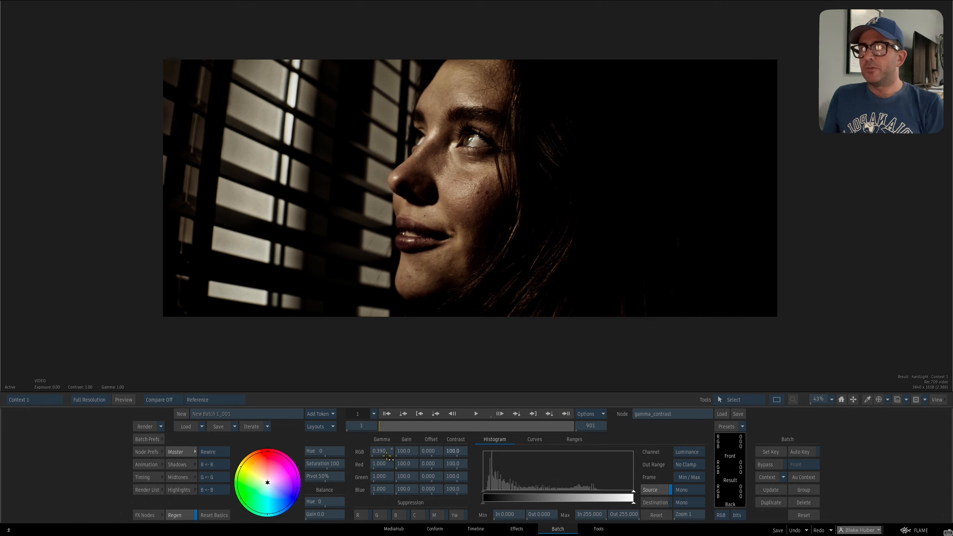
Reset the gamma_contrast node's RGB gamma to 1.000 and raise it to 1.390.
{"action": "left_click", "coordinate": [387, 456], "text": "ctrl"}
{"action": "left_click_drag", "start_coordinate": [521, 247], "coordinate": [520, 255]}
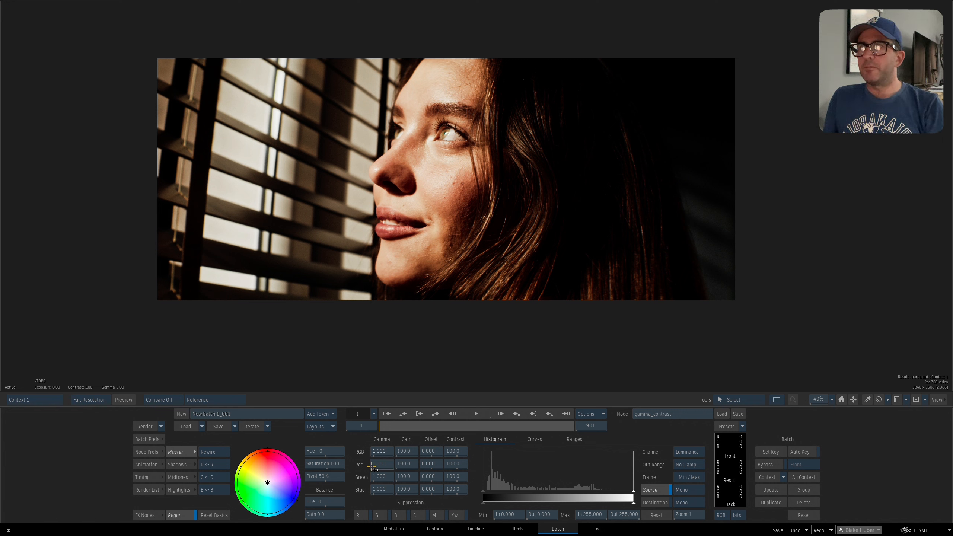
{"action": "mouse_move", "coordinate": [384, 453]}
{"action": "left_mouse_down"}
{"action": "mouse_move", "coordinate": [393, 452]}
{"action": "mouse_move", "coordinate": [375, 447]}
{"action": "mouse_move", "coordinate": [390, 450]}
{"action": "left_mouse_up"}
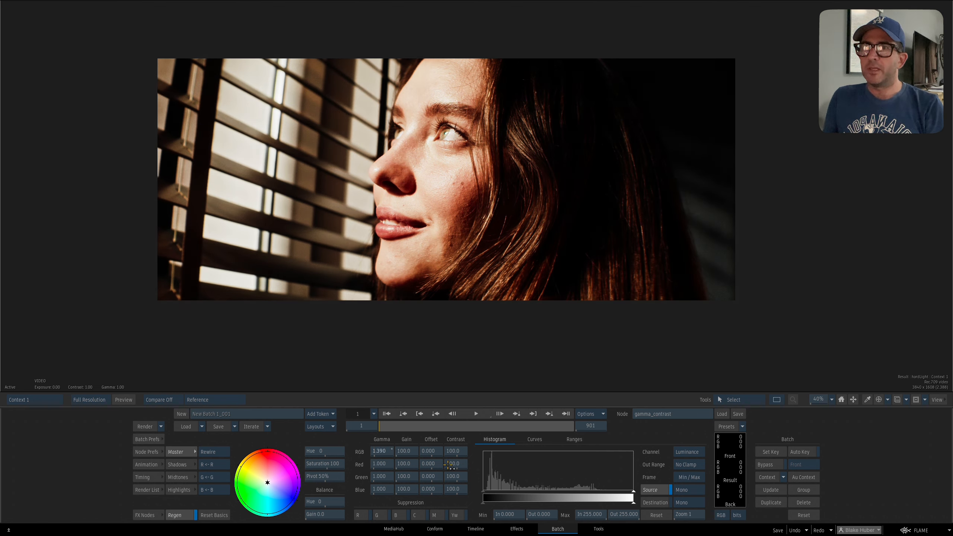
Set the gamma_contrast node's RGB gamma to 0.680 and RGB contrast to 36.0, and check against Context 2.
{"action": "left_click_drag", "start_coordinate": [456, 451], "coordinate": [431, 447]}
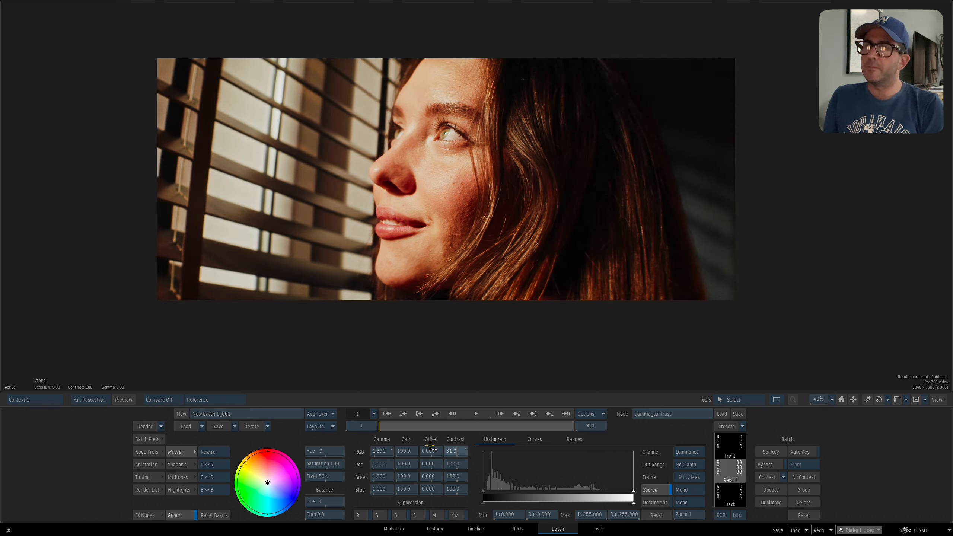
{"action": "left_click_drag", "start_coordinate": [513, 319], "coordinate": [434, 180]}
{"action": "left_click_drag", "start_coordinate": [465, 244], "coordinate": [495, 240]}
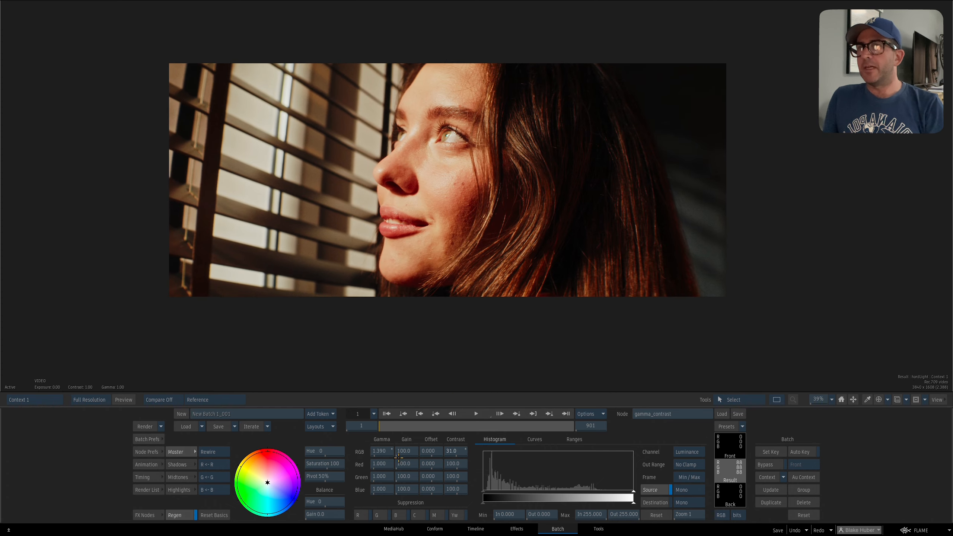
{"action": "left_click_drag", "start_coordinate": [382, 451], "coordinate": [357, 447]}
{"action": "mouse_move", "coordinate": [454, 450]}
{"action": "left_mouse_down"}
{"action": "mouse_move", "coordinate": [440, 450]}
{"action": "mouse_move", "coordinate": [452, 450]}
{"action": "left_mouse_up"}
{"action": "key", "text": "2"}
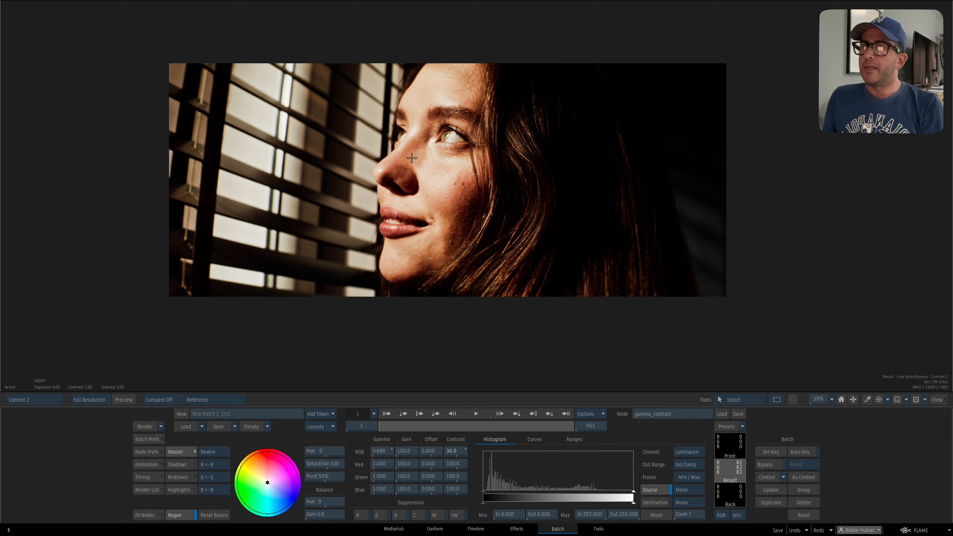
In Context 1, set gamma_contrast's RGB gamma to 0.880, offset to -43.000 and contrast to 66.0, and compare with Context 2.
{"action": "key", "text": "1"}
{"action": "left_click_drag", "start_coordinate": [489, 217], "coordinate": [420, 196]}
{"action": "left_click_drag", "start_coordinate": [450, 448], "coordinate": [461, 451]}
{"action": "left_click_drag", "start_coordinate": [391, 452], "coordinate": [414, 438]}
{"action": "left_click", "coordinate": [412, 453], "text": "ctrl"}
{"action": "key", "text": "2"}
{"action": "key", "text": "1"}
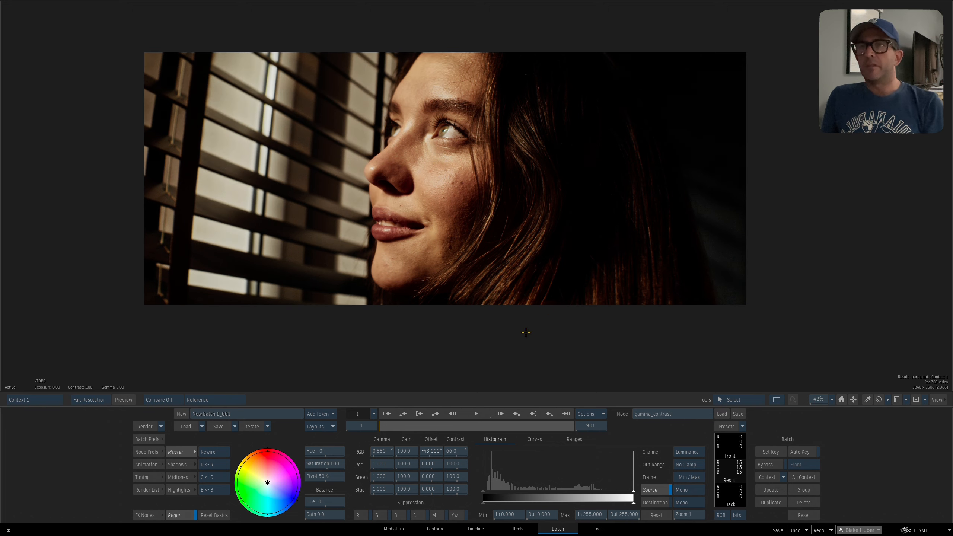
Select the BleachBypass node in the schematic and inspect its result in Context 3.
{"action": "key", "text": "grave"}
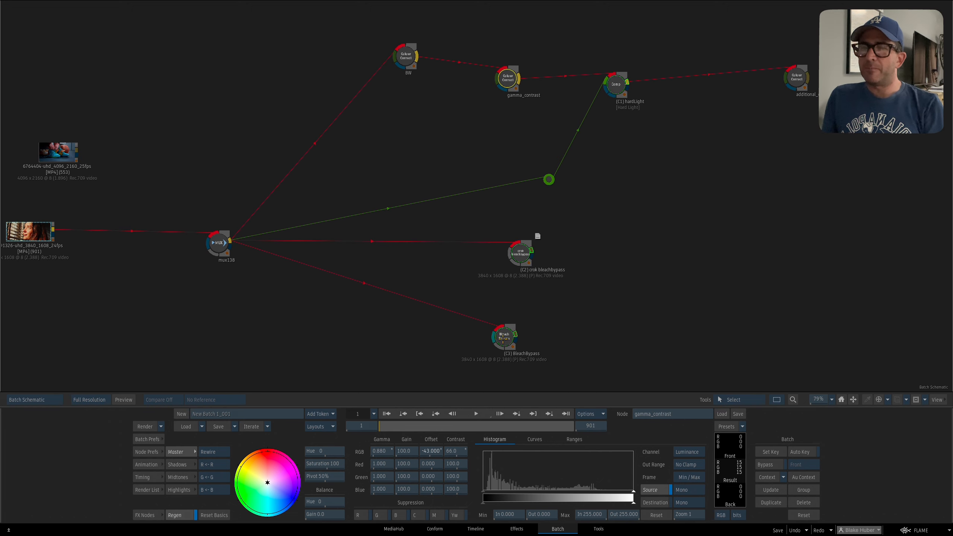
{"action": "left_click", "coordinate": [507, 332]}
{"action": "left_click_drag", "start_coordinate": [506, 332], "coordinate": [521, 355]}
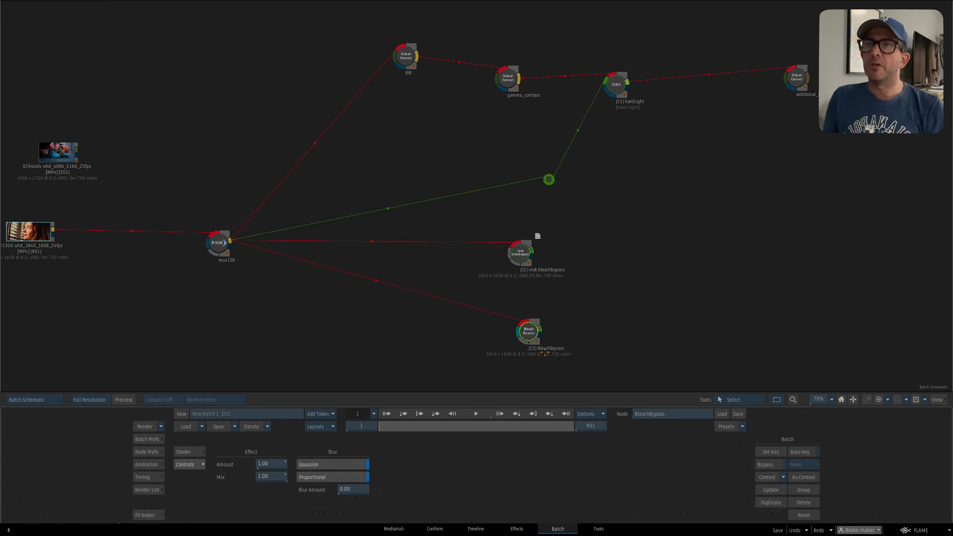
{"action": "key", "text": "3"}
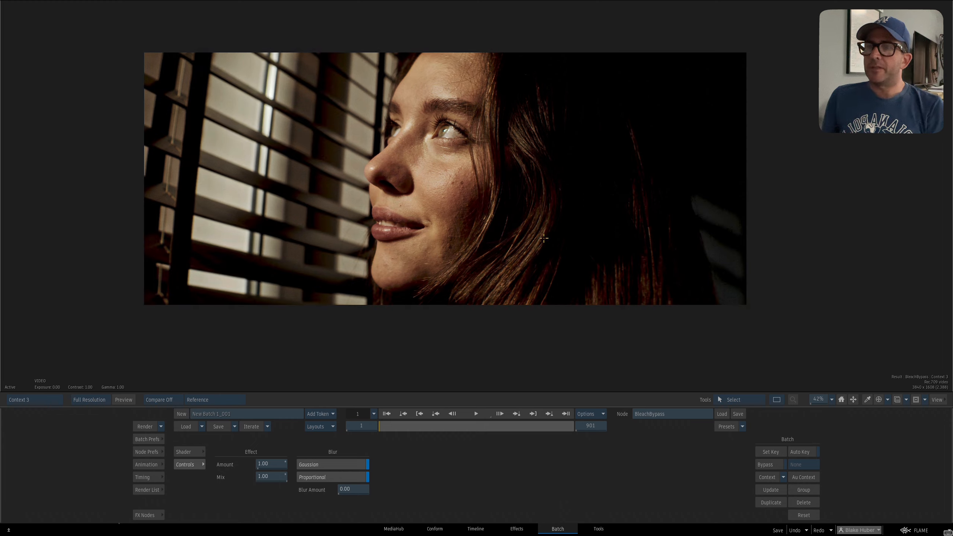
{"action": "key", "text": "Escape"}
{"action": "key", "text": "Escape"}
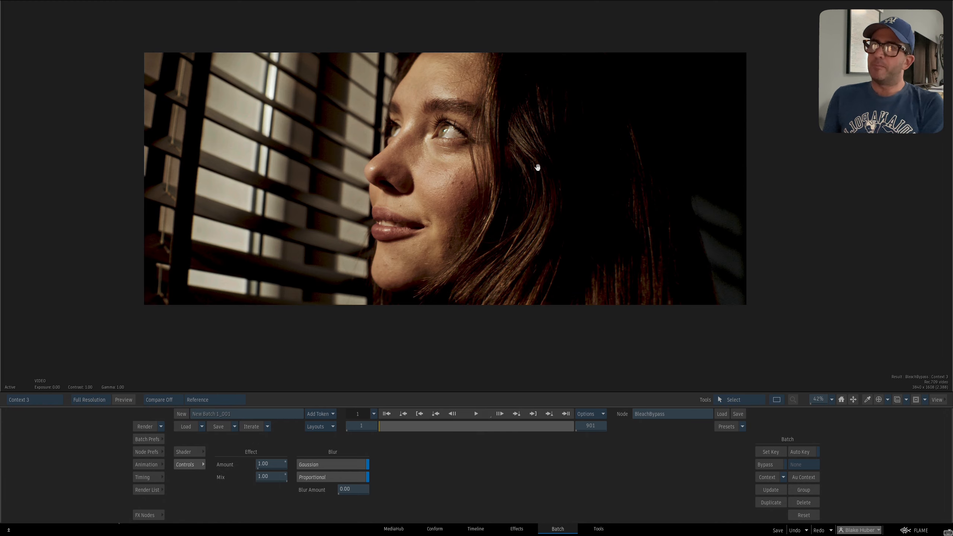
{"action": "left_click_drag", "start_coordinate": [550, 180], "coordinate": [503, 96]}
{"action": "left_click_drag", "start_coordinate": [643, 210], "coordinate": [655, 235]}
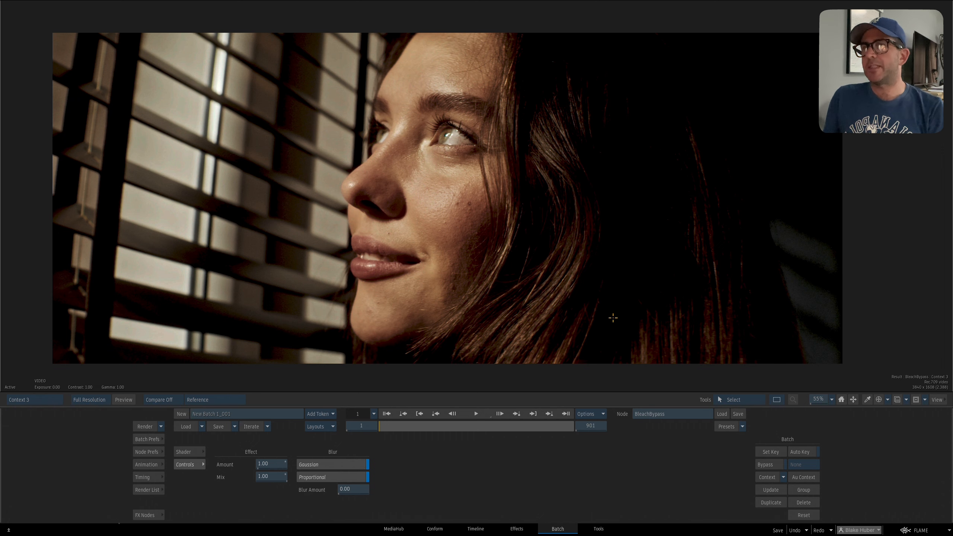
{"action": "mouse_move", "coordinate": [609, 267]}
{"action": "left_mouse_down"}
{"action": "mouse_move", "coordinate": [590, 274]}
{"action": "mouse_move", "coordinate": [605, 256]}
{"action": "left_mouse_up"}
{"action": "key", "text": "Escape"}
{"action": "left_click_drag", "start_coordinate": [508, 83], "coordinate": [508, 71]}
Back in Context 1, lower the gamma_contrast node's RGB contrast to 49.0 and check it against Context 3.
{"action": "key", "text": "1"}
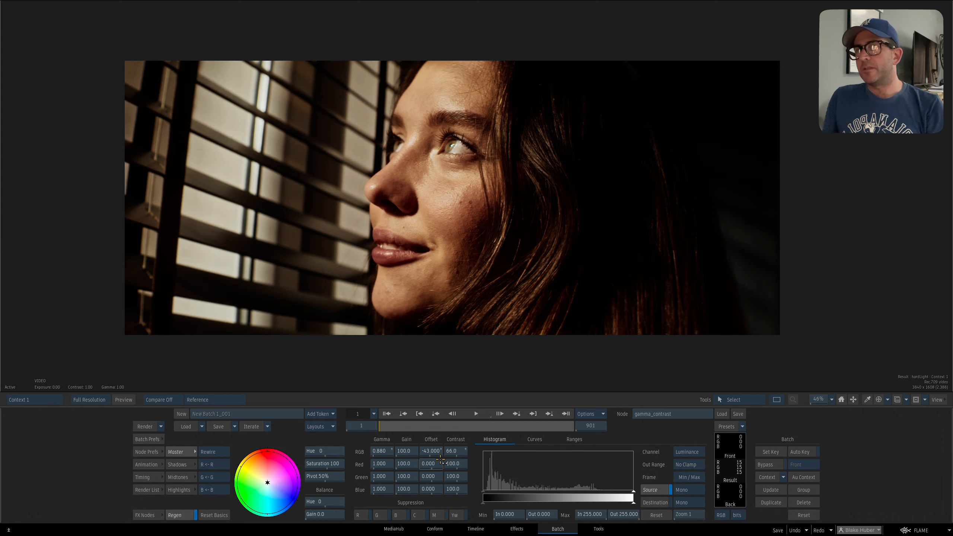
{"action": "left_click_drag", "start_coordinate": [458, 451], "coordinate": [455, 456]}
{"action": "key", "text": "3"}
{"action": "key", "text": "1"}
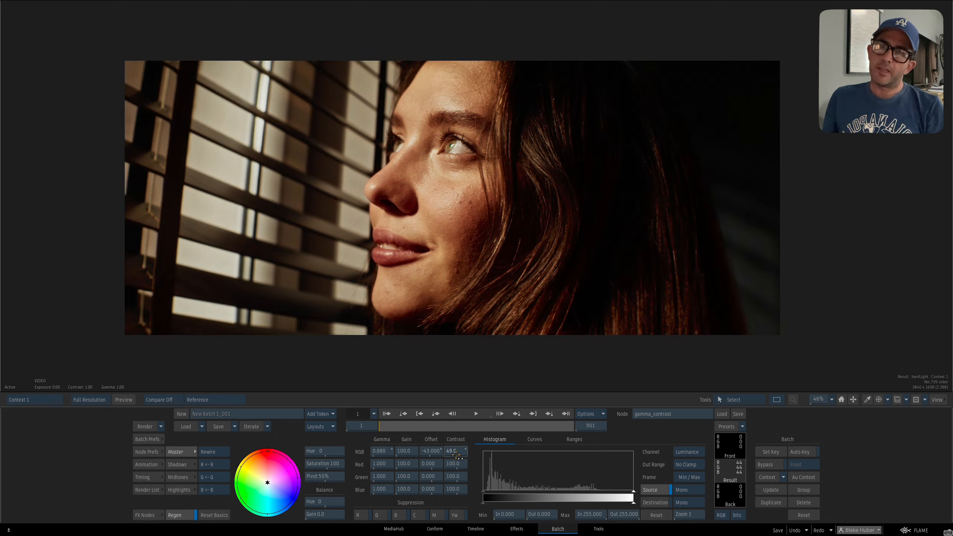
Compare the hardLight result in Context 1 repeatedly with the BleachBypass result in Context 3.
{"action": "key", "text": "3"}
{"action": "key", "text": "1"}
{"action": "key", "text": "3"}
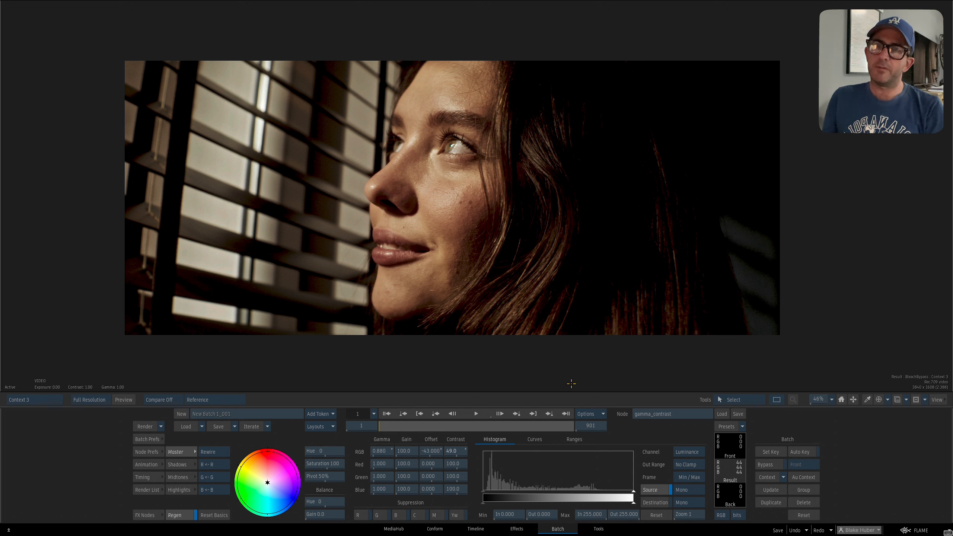
{"action": "key", "text": "1"}
{"action": "key", "text": "3"}
{"action": "key", "text": "1"}
{"action": "key", "text": "3"}
{"action": "key", "text": "1"}
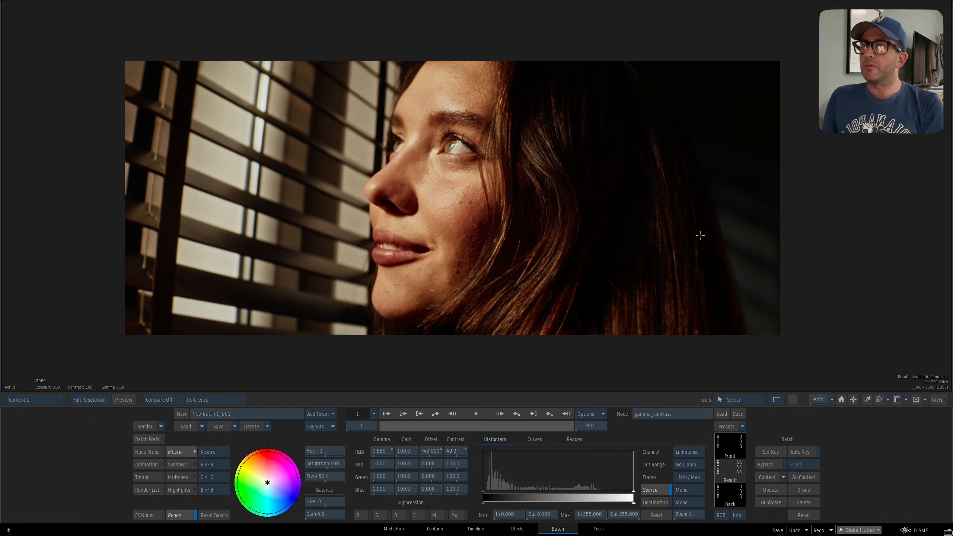
{"action": "key", "text": "3"}
{"action": "key", "text": "1"}
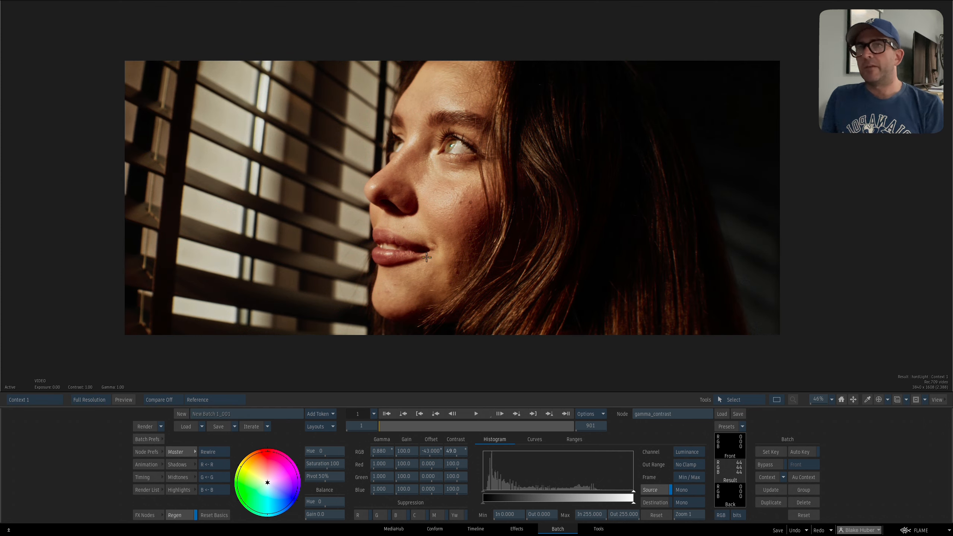
Select the additional_color node in the schematic, move it closer to hardLight and view its result.
{"action": "key", "text": "grave"}
{"action": "left_click", "coordinate": [764, 116]}
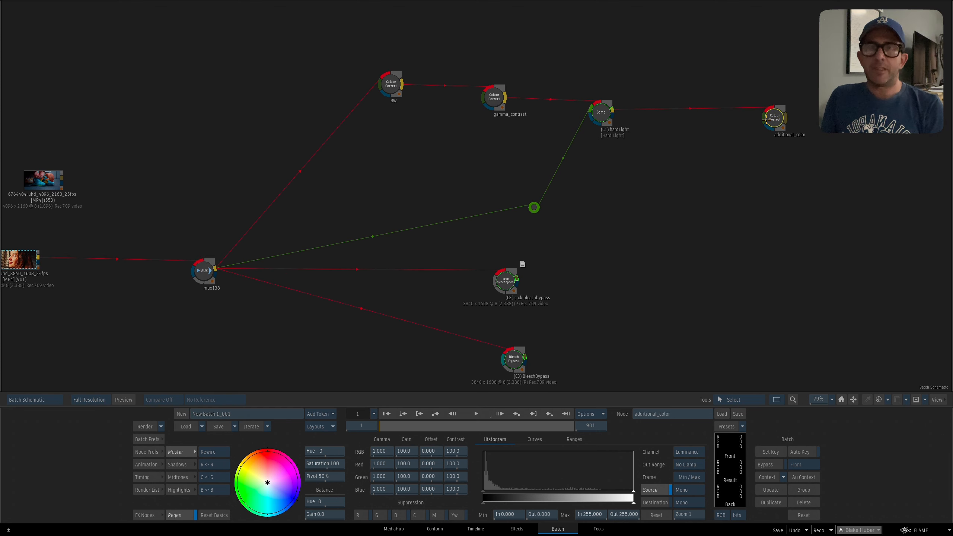
{"action": "left_click_drag", "start_coordinate": [764, 117], "coordinate": [728, 144]}
{"action": "left_click_drag", "start_coordinate": [708, 155], "coordinate": [670, 127]}
{"action": "key", "text": "F4"}
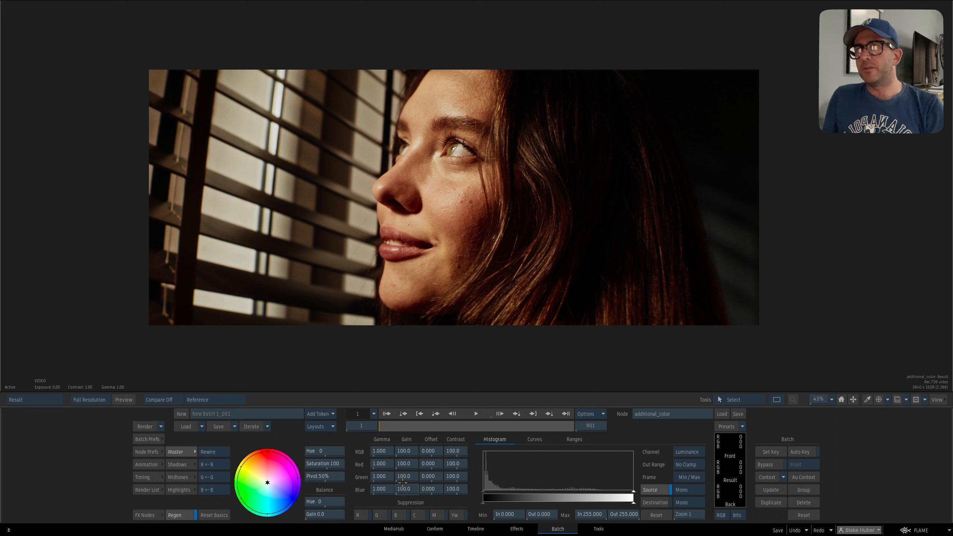
Try an RGB gamma change and a Saturation of 65 on the additional_color node, reset both and return to the schematic.
{"action": "left_click_drag", "start_coordinate": [382, 452], "coordinate": [327, 466]}
{"action": "left_click", "coordinate": [385, 452], "text": "ctrl"}
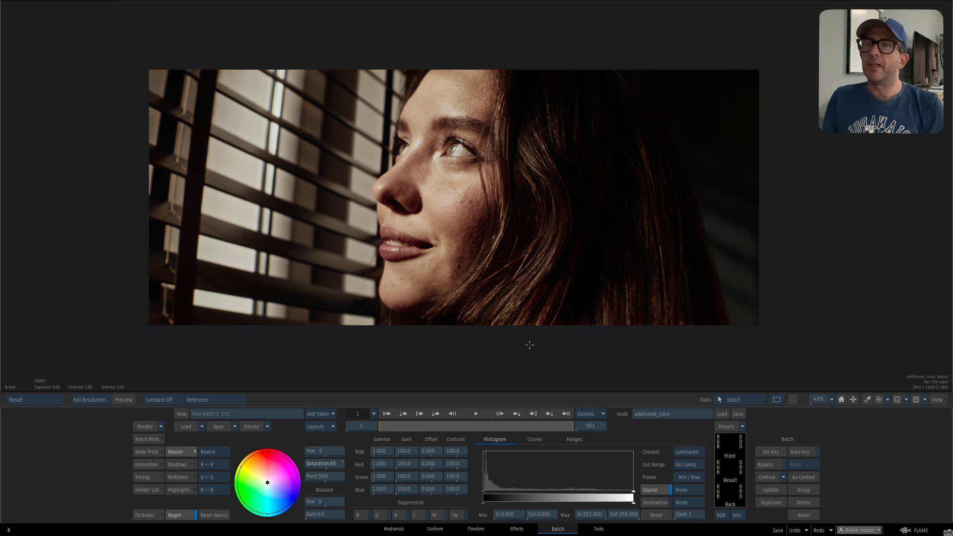
{"action": "left_click", "coordinate": [340, 466], "text": "ctrl"}
{"action": "key", "text": "F4"}
Rearrange the additional_color and BW nodes, and move the BleachBypass and crok bleachbypass nodes lower in the schematic.
{"action": "left_click_drag", "start_coordinate": [577, 209], "coordinate": [645, 193]}
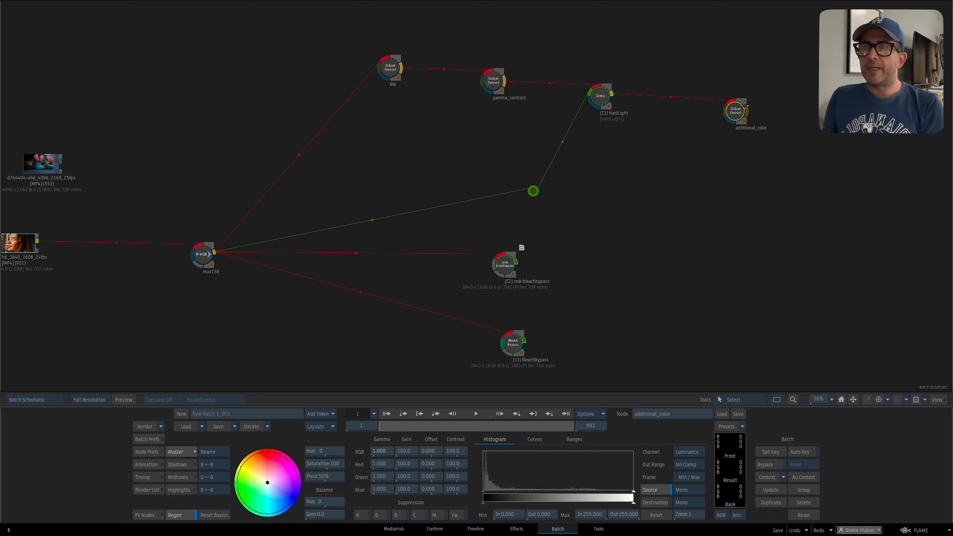
{"action": "left_click_drag", "start_coordinate": [737, 108], "coordinate": [758, 103]}
{"action": "left_click_drag", "start_coordinate": [591, 229], "coordinate": [607, 220]}
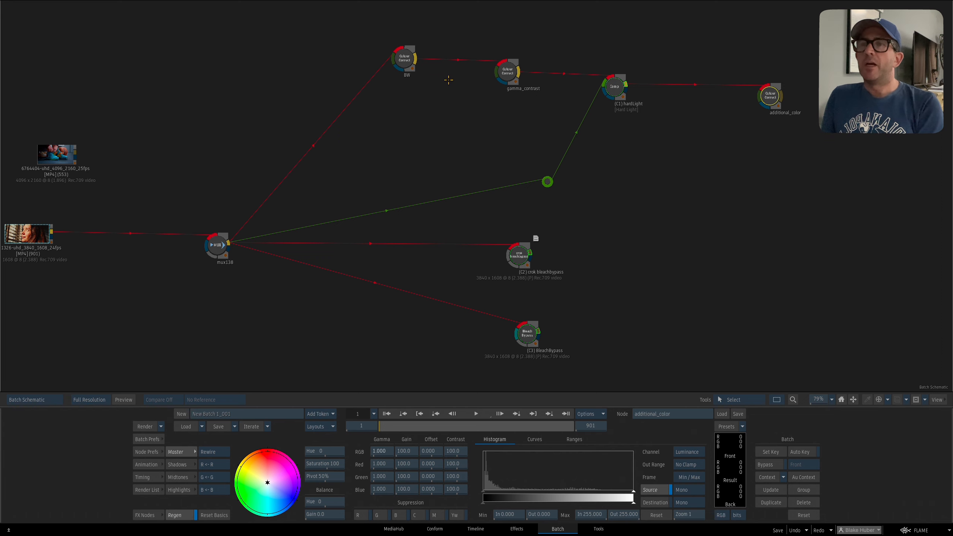
{"action": "left_click_drag", "start_coordinate": [505, 128], "coordinate": [501, 139]}
{"action": "left_click_drag", "start_coordinate": [402, 66], "coordinate": [402, 71]}
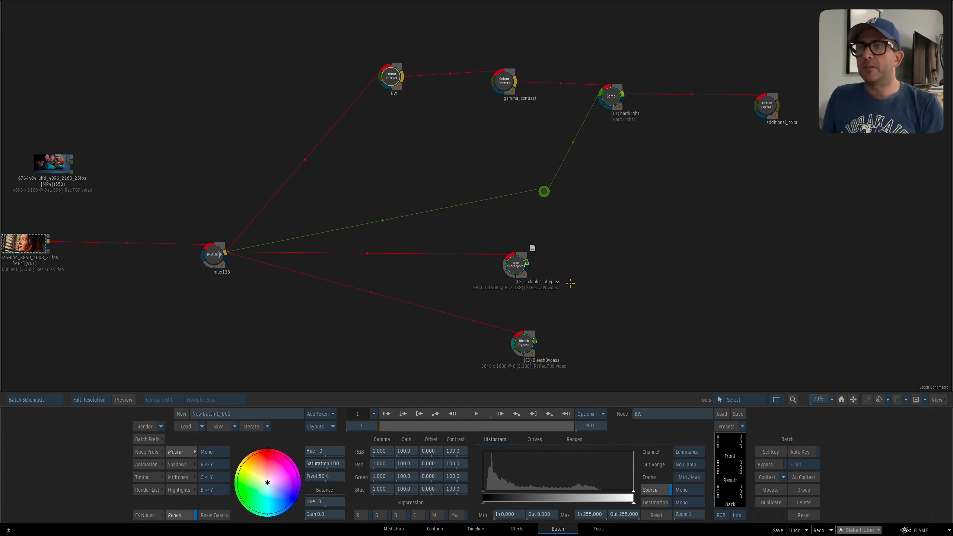
{"action": "left_click_drag", "start_coordinate": [523, 346], "coordinate": [518, 374]}
{"action": "left_click_drag", "start_coordinate": [523, 268], "coordinate": [518, 330]}
{"action": "left_click_drag", "start_coordinate": [540, 302], "coordinate": [653, 286]}
Connect the 6764404-uhd_4096_2160_25fps clip to mux138 in place of the current source clip.
{"action": "left_click_drag", "start_coordinate": [163, 143], "coordinate": [205, 178]}
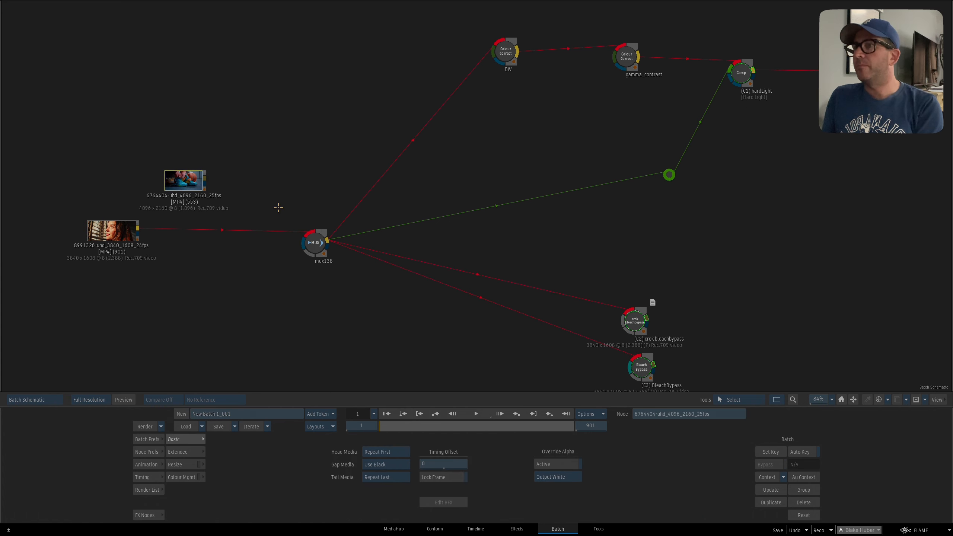
{"action": "left_click_drag", "start_coordinate": [314, 250], "coordinate": [276, 197]}
{"action": "left_click_drag", "start_coordinate": [612, 301], "coordinate": [600, 309]}
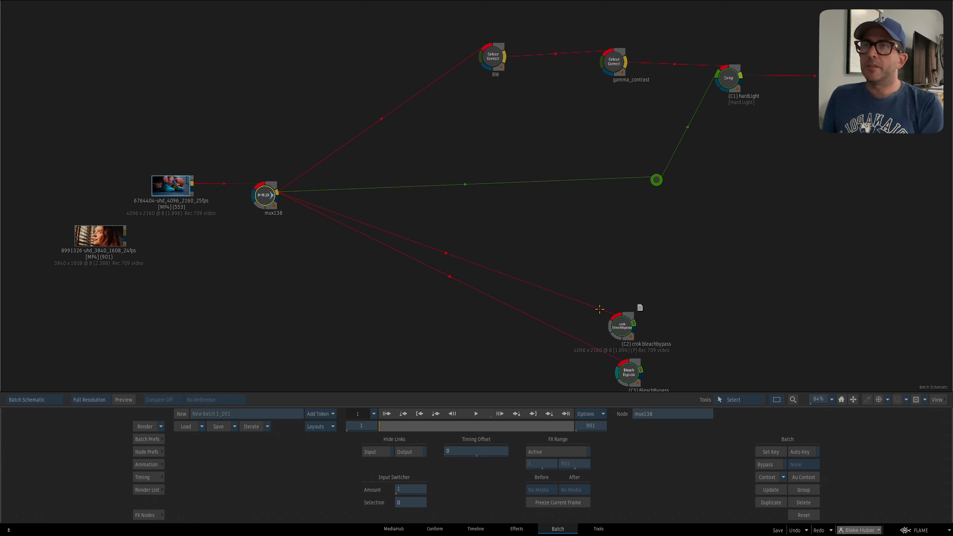
Select the BW node and view its monochrome result on the new clip.
{"action": "left_click_drag", "start_coordinate": [634, 255], "coordinate": [622, 304]}
{"action": "left_click_drag", "start_coordinate": [484, 114], "coordinate": [460, 115]}
{"action": "key", "text": "F4"}
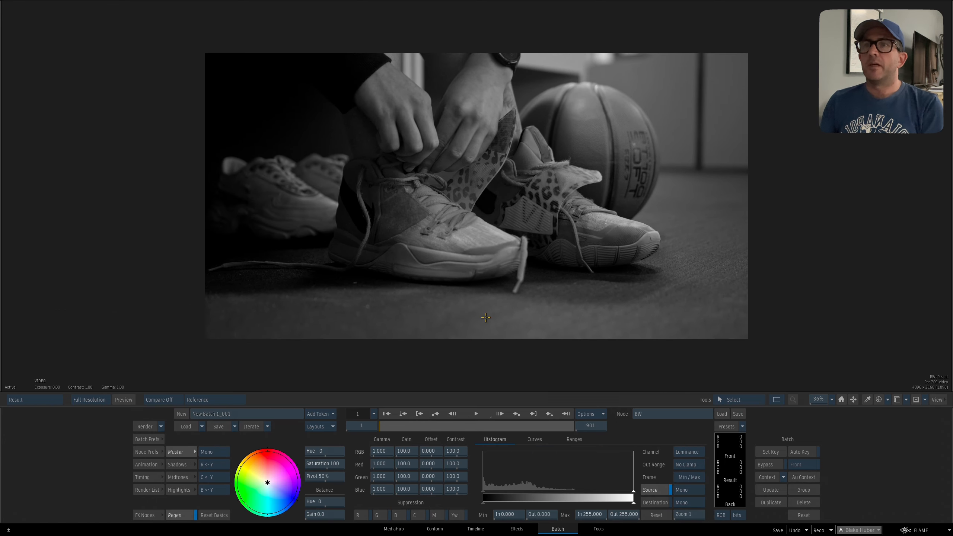
{"action": "key", "text": "F4"}
View the gamma_contrast node's result and reset its RGB gamma to 1.000, offset to 0.000 and contrast to 100.0.
{"action": "left_click_drag", "start_coordinate": [601, 110], "coordinate": [561, 125]}
{"action": "key", "text": "F4"}
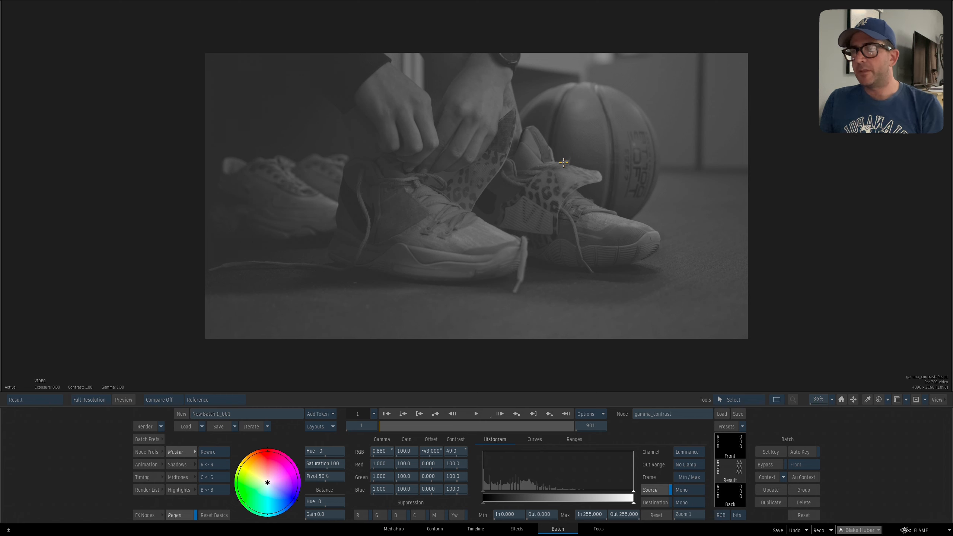
{"action": "left_click", "coordinate": [382, 451], "text": "alt"}
{"action": "left_click", "coordinate": [432, 452], "text": "alt"}
{"action": "left_click", "coordinate": [456, 452], "text": "alt"}
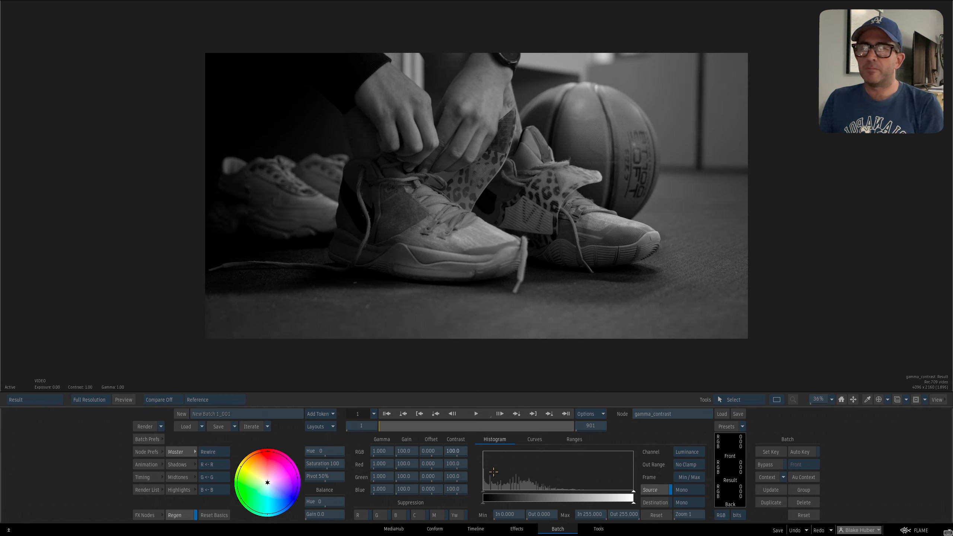
Select the hardLight comp node and compare its Back input with its Hard Light result.
{"action": "key", "text": "F4"}
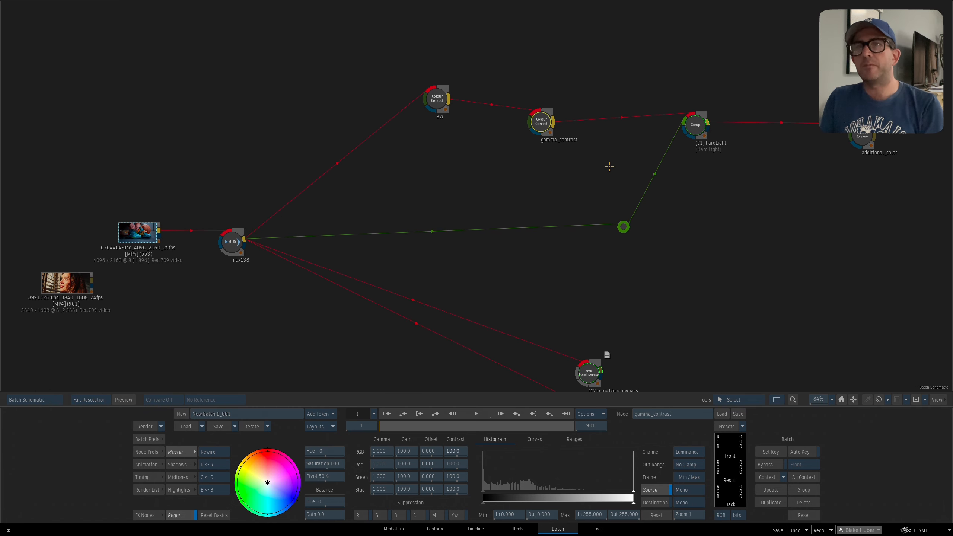
{"action": "left_click", "coordinate": [697, 144]}
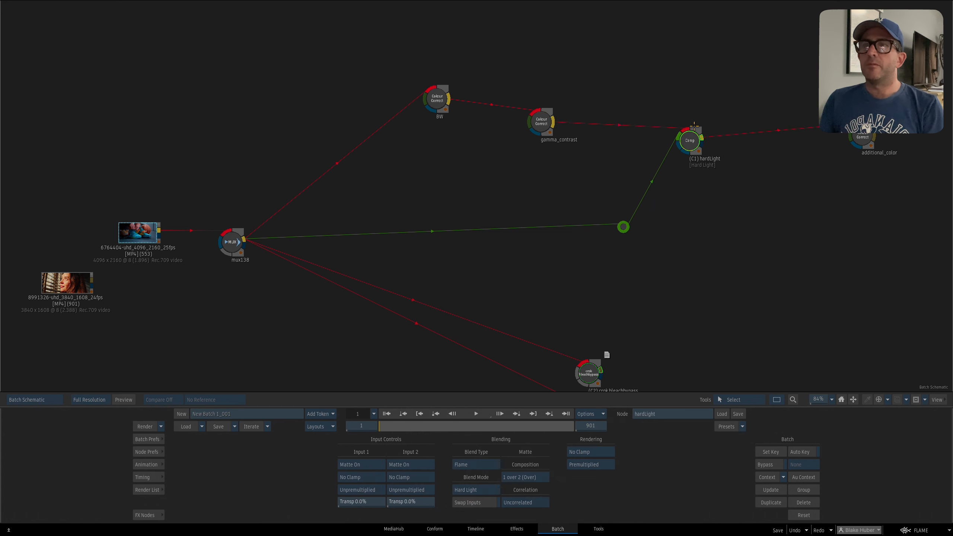
{"action": "key", "text": "F4"}
{"action": "key", "text": "F1"}
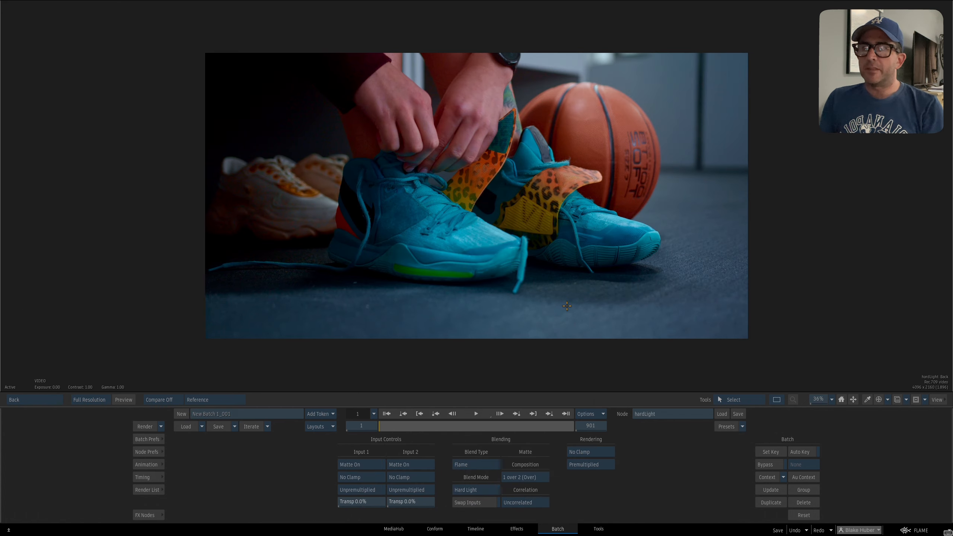
{"action": "key", "text": "F4"}
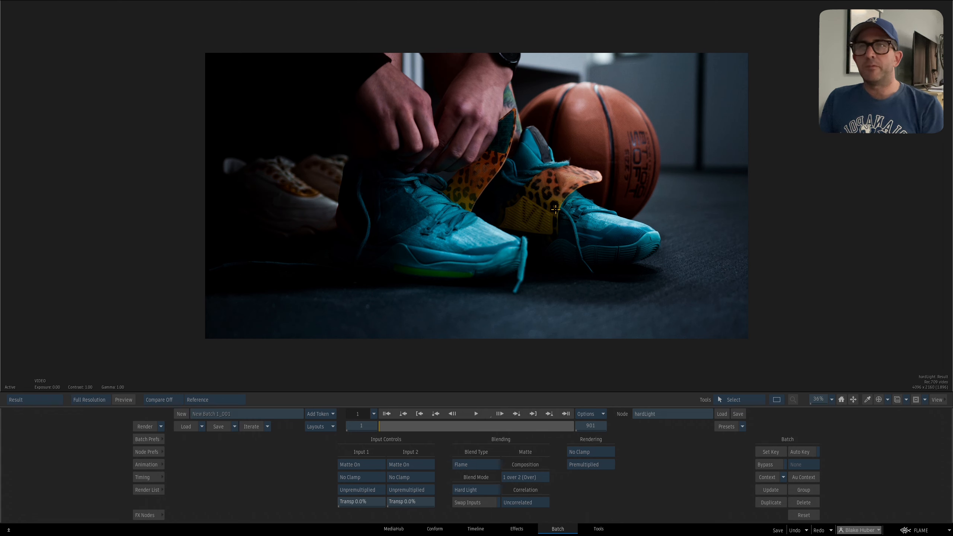
{"action": "key", "text": "F4"}
Nudge the hardLight and gamma_contrast nodes, and view Context 1 with gamma_contrast selected.
{"action": "left_click_drag", "start_coordinate": [691, 141], "coordinate": [690, 130]}
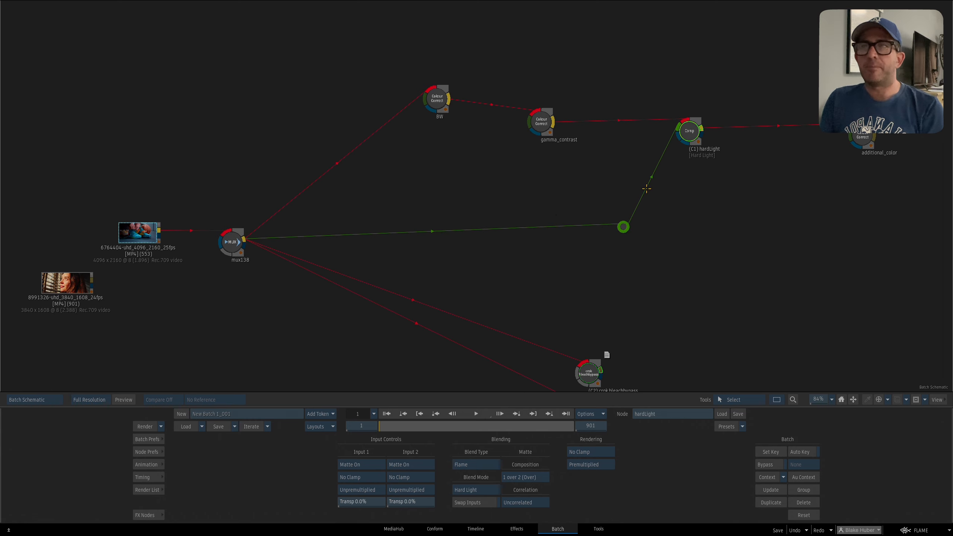
{"action": "left_click_drag", "start_coordinate": [542, 122], "coordinate": [543, 124]}
{"action": "left_click_drag", "start_coordinate": [690, 131], "coordinate": [685, 135]}
{"action": "left_click", "coordinate": [542, 123]}
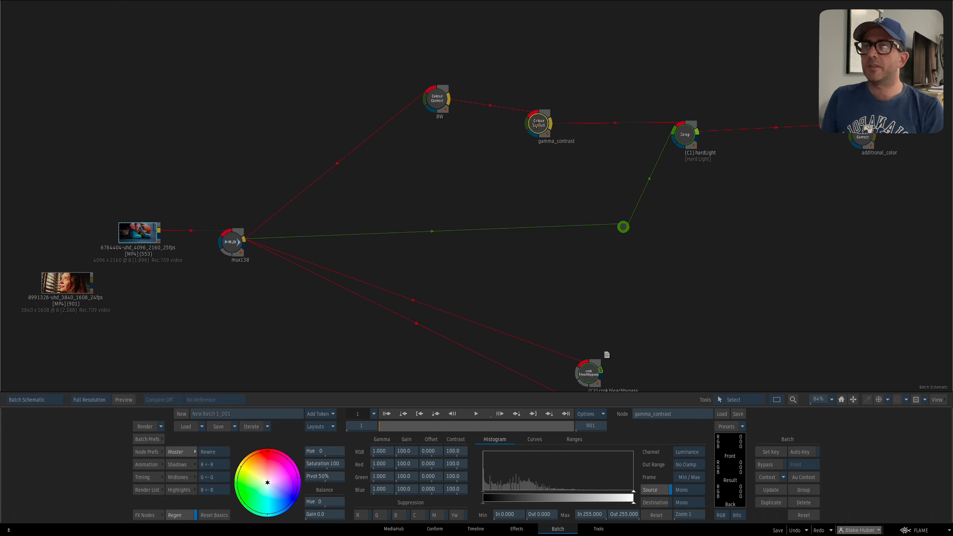
{"action": "key", "text": "F4"}
{"action": "left_click_drag", "start_coordinate": [584, 199], "coordinate": [570, 209]}
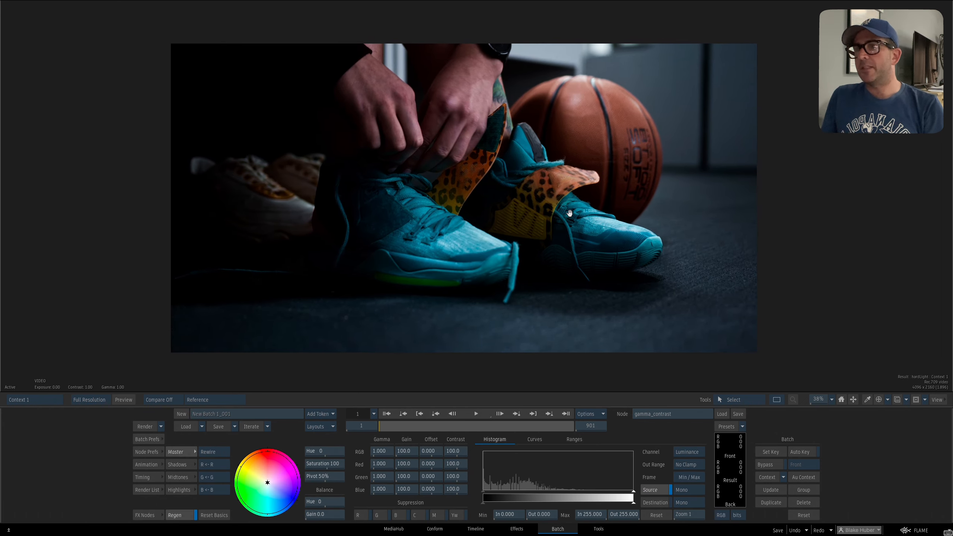
Raise the gamma_contrast node's RGB gamma to 1.820 and RGB contrast to 113.0, and switch to Context 2 for comparison.
{"action": "left_click_drag", "start_coordinate": [385, 451], "coordinate": [396, 452]}
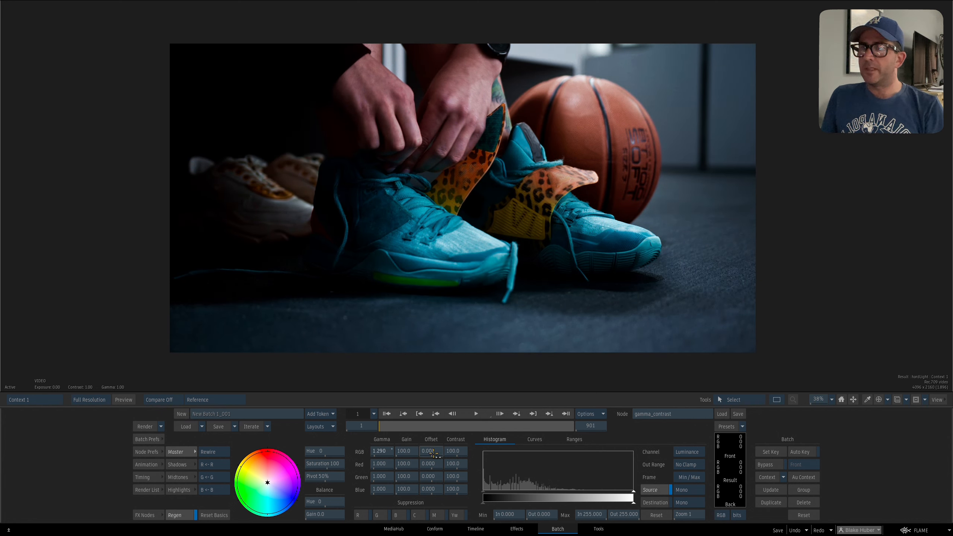
{"action": "left_click_drag", "start_coordinate": [456, 451], "coordinate": [452, 443]}
{"action": "left_click_drag", "start_coordinate": [512, 311], "coordinate": [526, 305]}
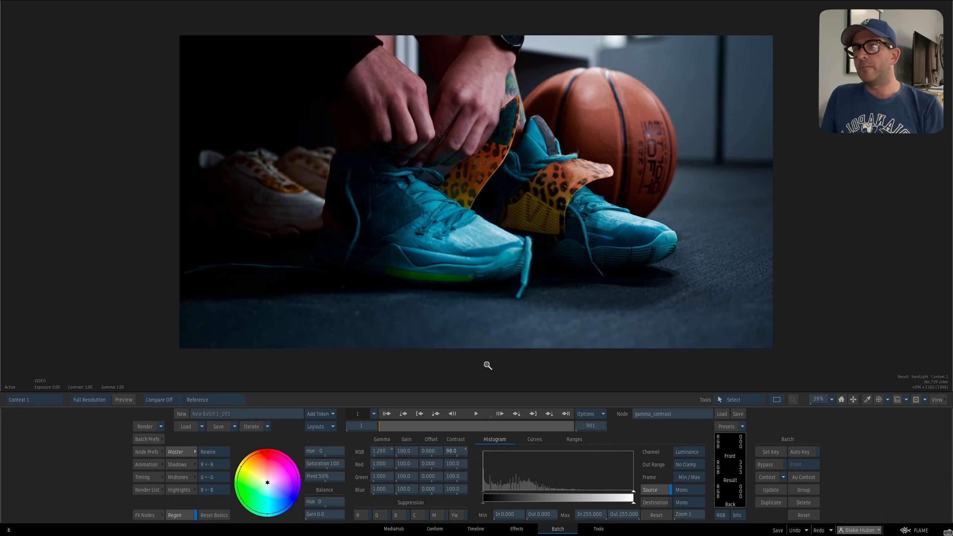
{"action": "left_click_drag", "start_coordinate": [385, 451], "coordinate": [456, 444]}
{"action": "key", "text": "2"}
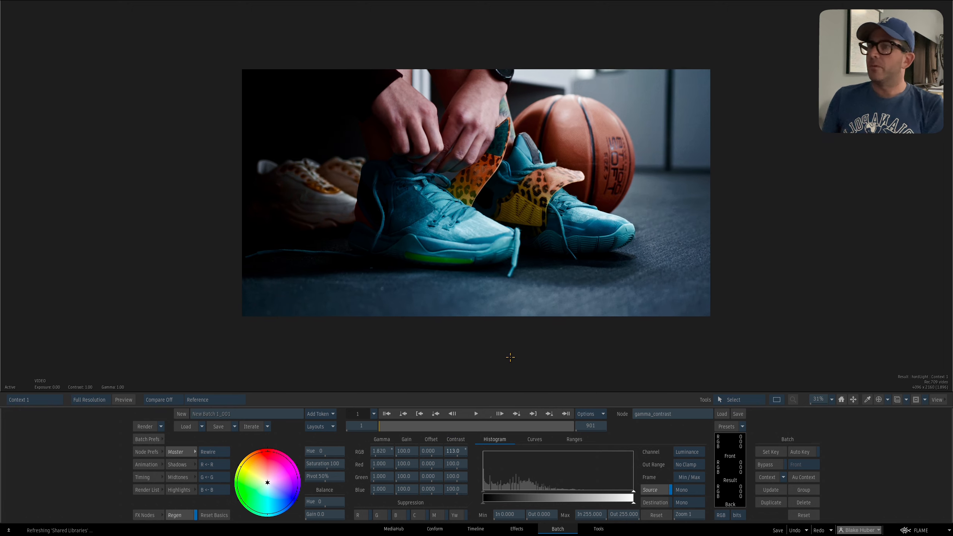
Set the mux138 node as Context 2 and compare its original image repeatedly with the hardLight result in Context 1.
{"action": "key", "text": "Escape"}
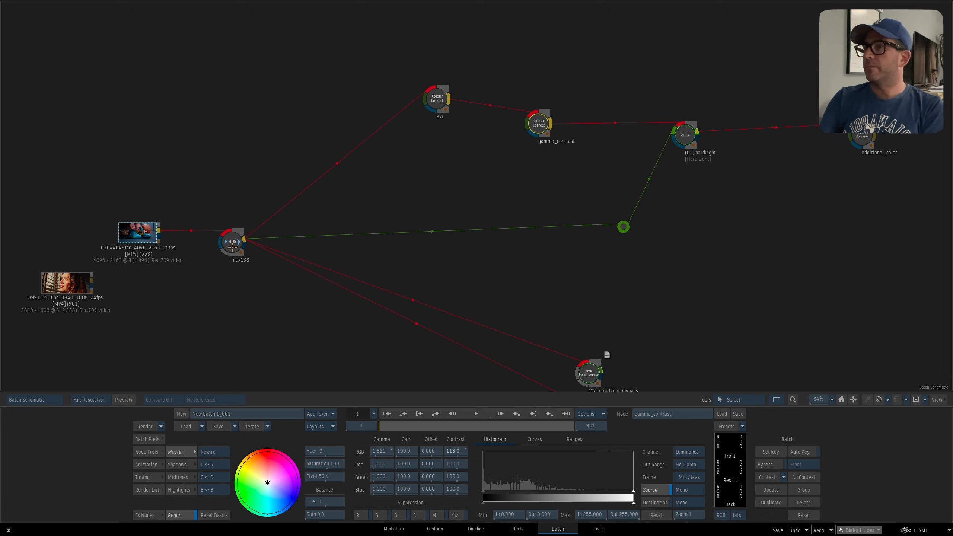
{"action": "key", "text": "c"}
{"action": "left_click", "coordinate": [230, 245]}
{"action": "left_click", "coordinate": [233, 226]}
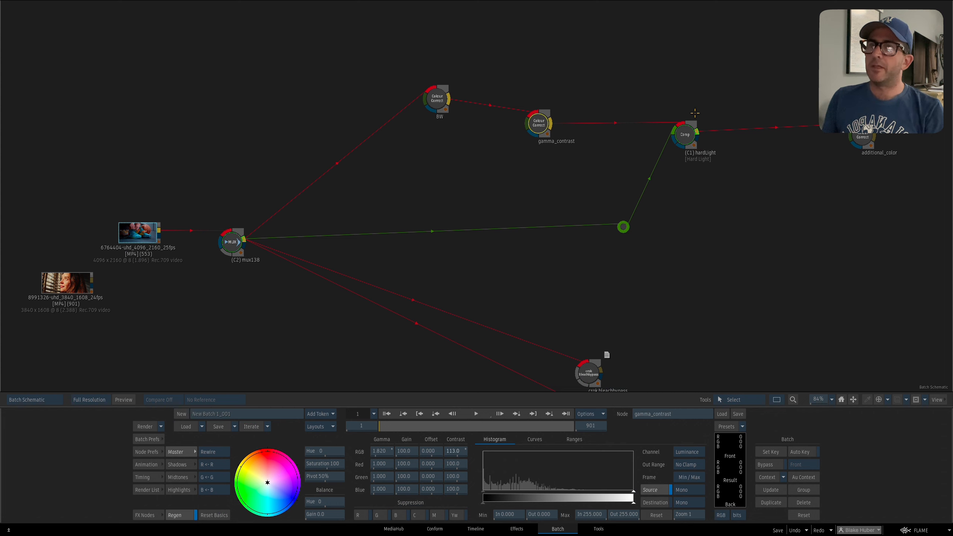
{"action": "key", "text": "1"}
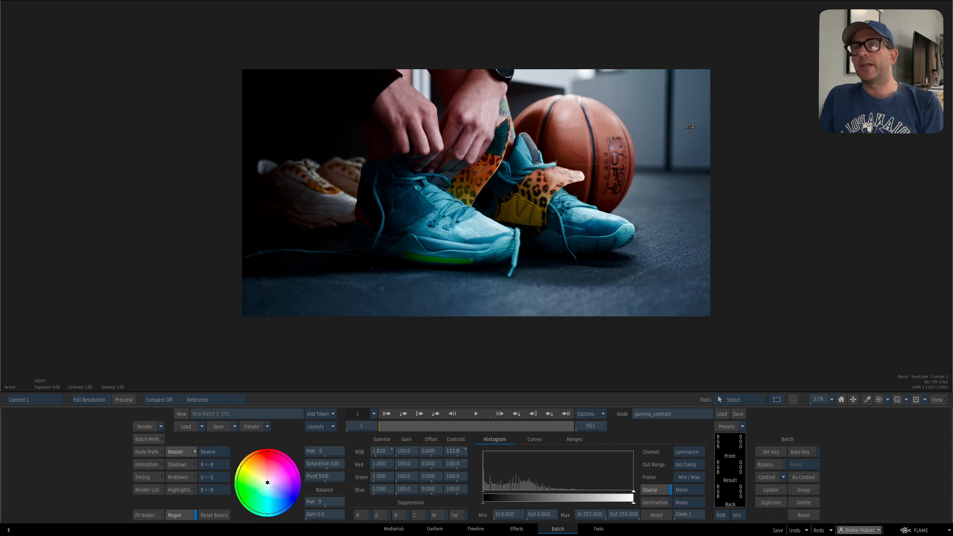
{"action": "key", "text": "2"}
{"action": "key", "text": "1"}
{"action": "key", "text": "2"}
{"action": "key", "text": "1"}
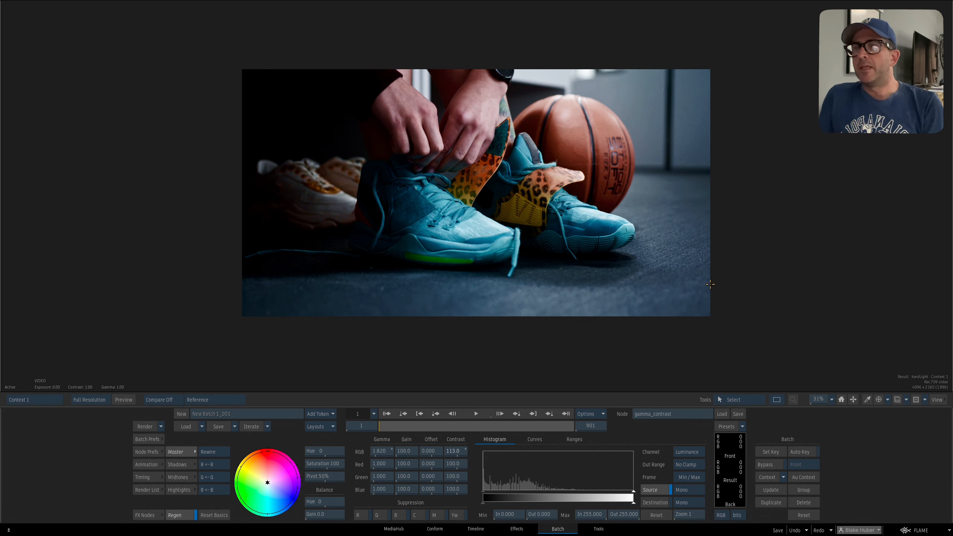
{"action": "key", "text": "2"}
{"action": "key", "text": "1"}
{"action": "key", "text": "Escape"}
Set the crok bleachbypass node as Context 2 and view the hardLight result in Context 1.
{"action": "left_click_drag", "start_coordinate": [679, 250], "coordinate": [683, 241]}
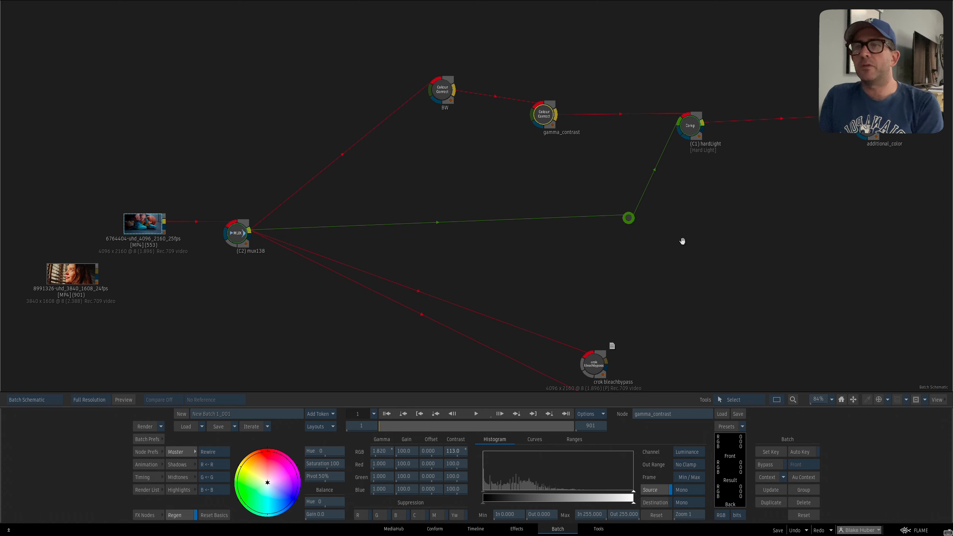
{"action": "left_click_drag", "start_coordinate": [447, 97], "coordinate": [519, 219]}
{"action": "left_click_drag", "start_coordinate": [555, 294], "coordinate": [569, 257]}
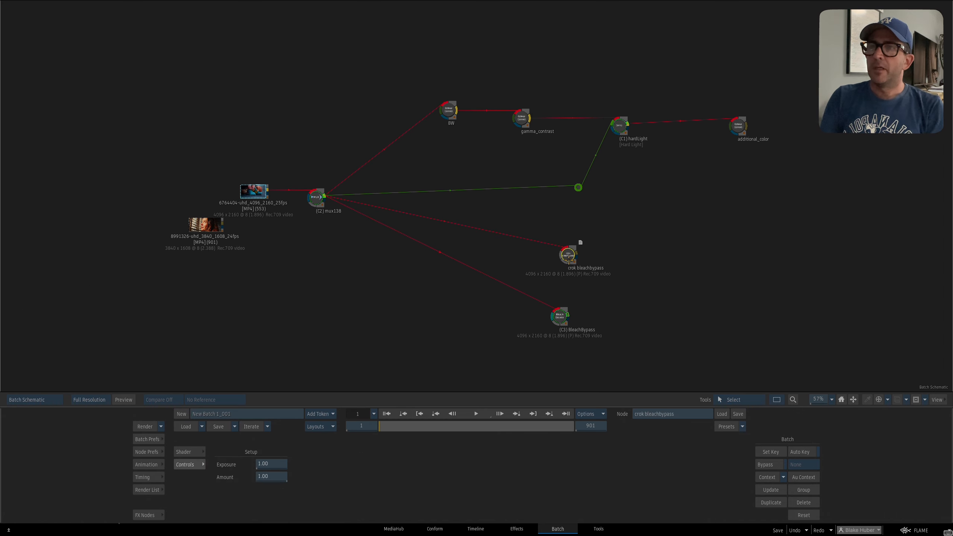
{"action": "key", "text": "c"}
{"action": "left_click", "coordinate": [569, 257]}
{"action": "left_click", "coordinate": [564, 237]}
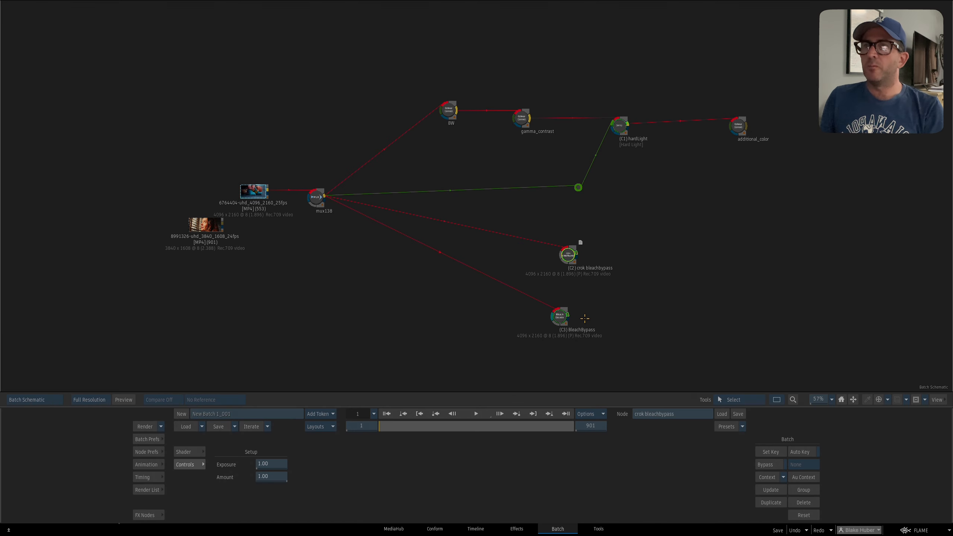
{"action": "key", "text": "F1"}
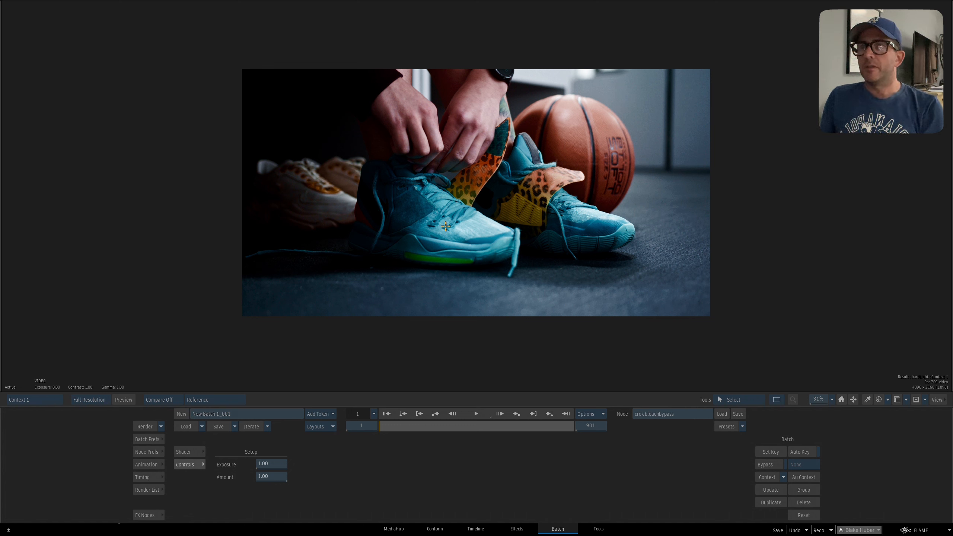
View the crok bleachbypass result in Context 2, try a different Exposure and undo the change.
{"action": "key", "text": "2"}
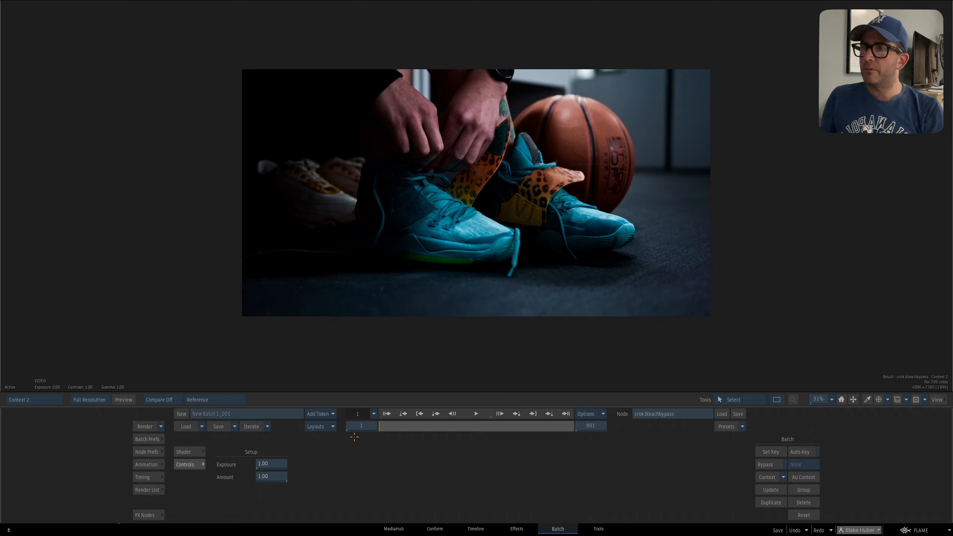
{"action": "left_click_drag", "start_coordinate": [271, 464], "coordinate": [320, 486]}
{"action": "key", "text": "ctrl+z"}
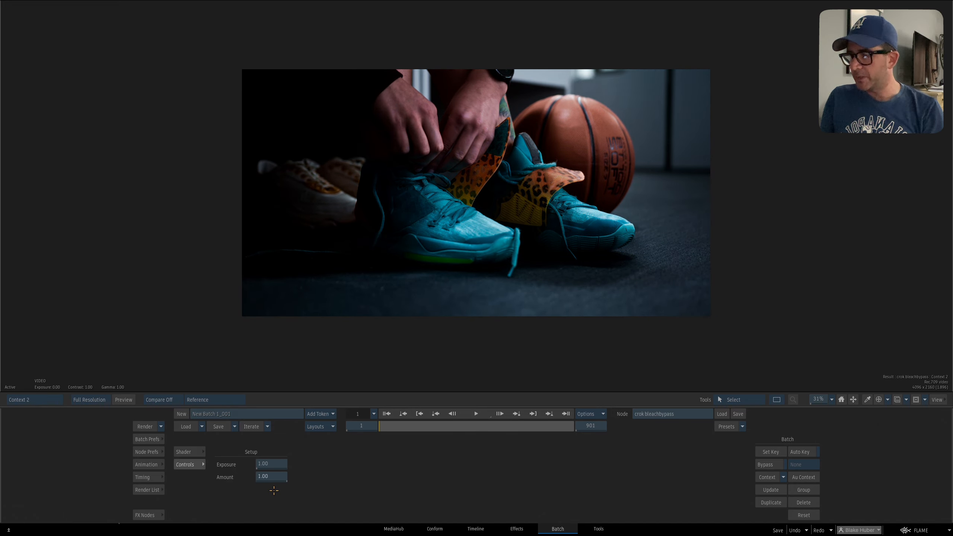
View the BleachBypass node's result in Context 3 and set its Amount to 2.00 and Mix to 0.50.
{"action": "key", "text": "3"}
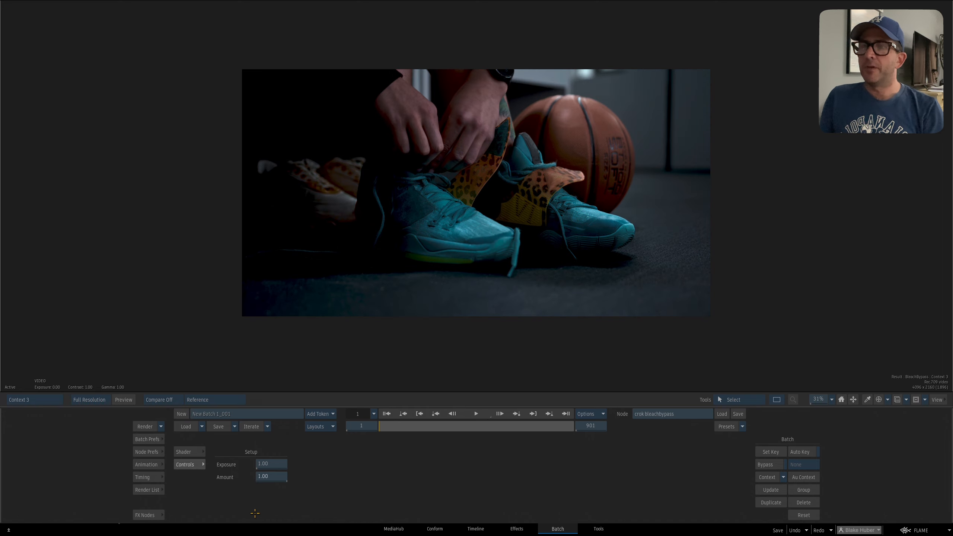
{"action": "key", "text": "Escape"}
{"action": "left_click", "coordinate": [559, 318]}
{"action": "key", "text": "3"}
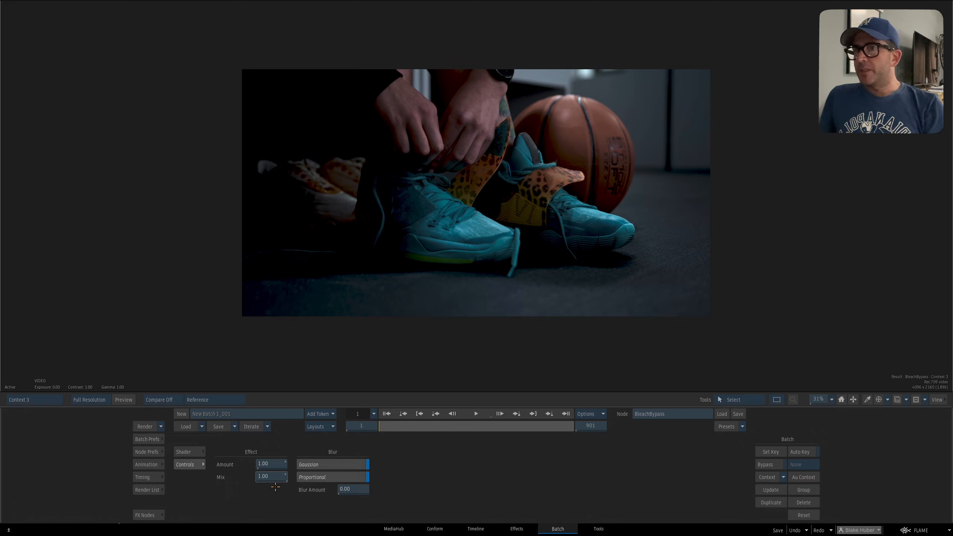
{"action": "left_click_drag", "start_coordinate": [274, 464], "coordinate": [299, 465]}
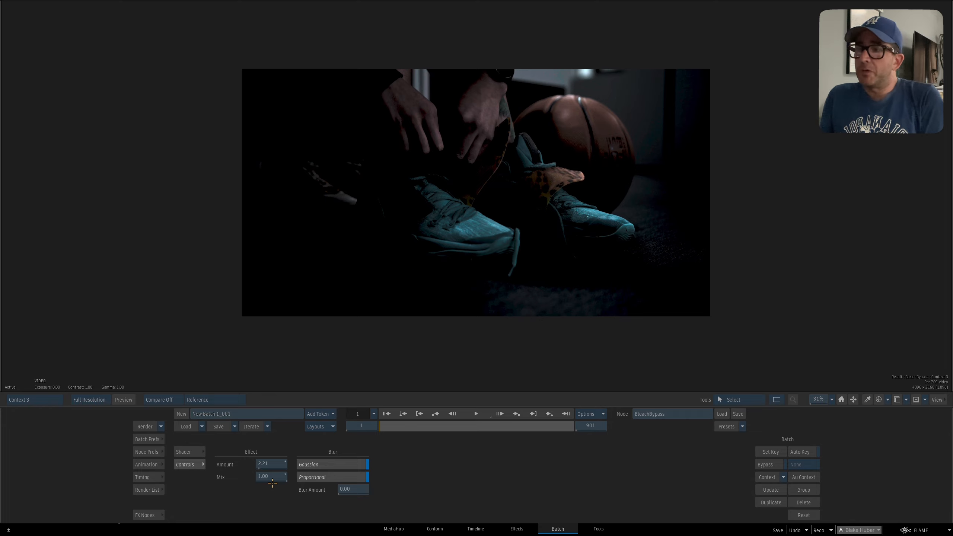
{"action": "left_click", "coordinate": [280, 465], "text": "ctrl"}
{"action": "left_click_drag", "start_coordinate": [280, 477], "coordinate": [352, 462]}
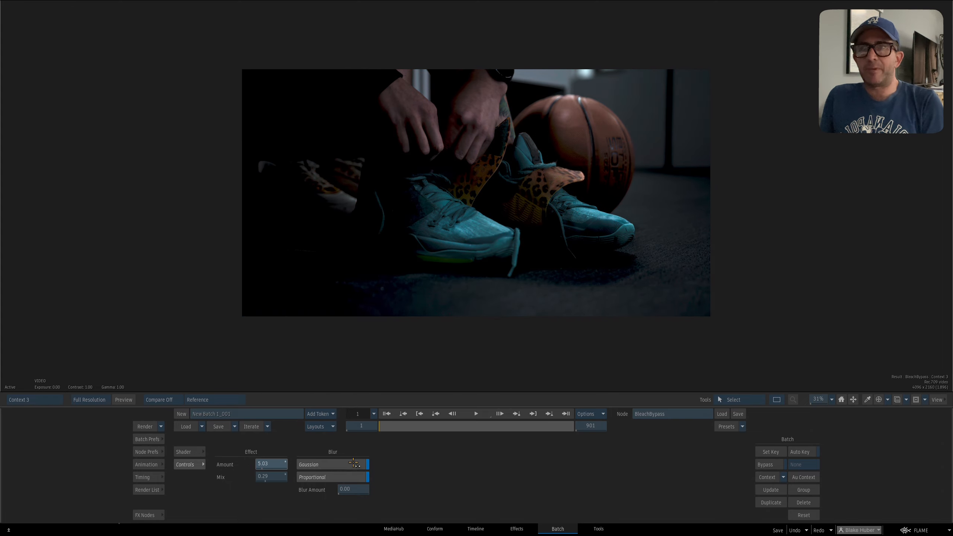
{"action": "mouse_move", "coordinate": [260, 478]}
{"action": "left_mouse_down"}
{"action": "mouse_move", "coordinate": [290, 479]}
{"action": "mouse_move", "coordinate": [264, 479]}
{"action": "left_mouse_up"}
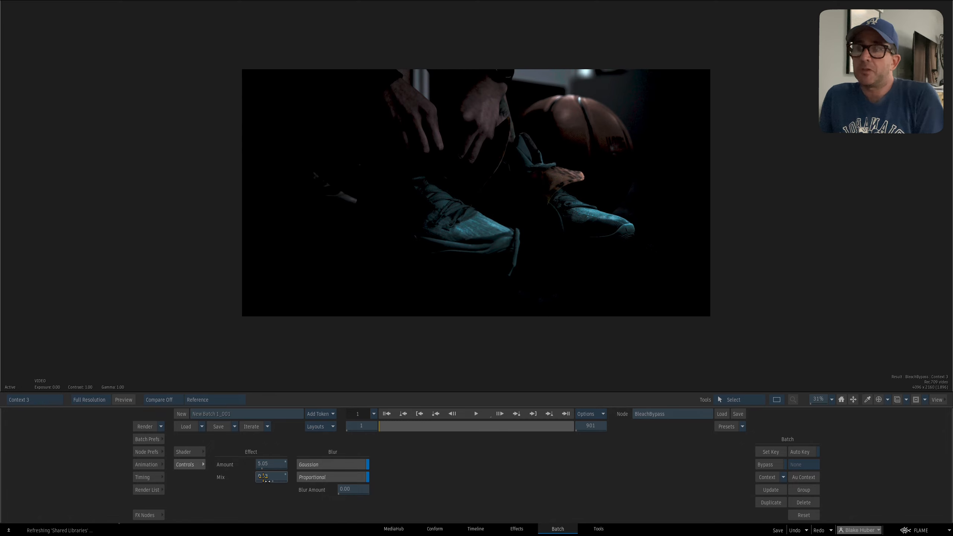
{"action": "left_click", "coordinate": [278, 477], "text": "ctrl"}
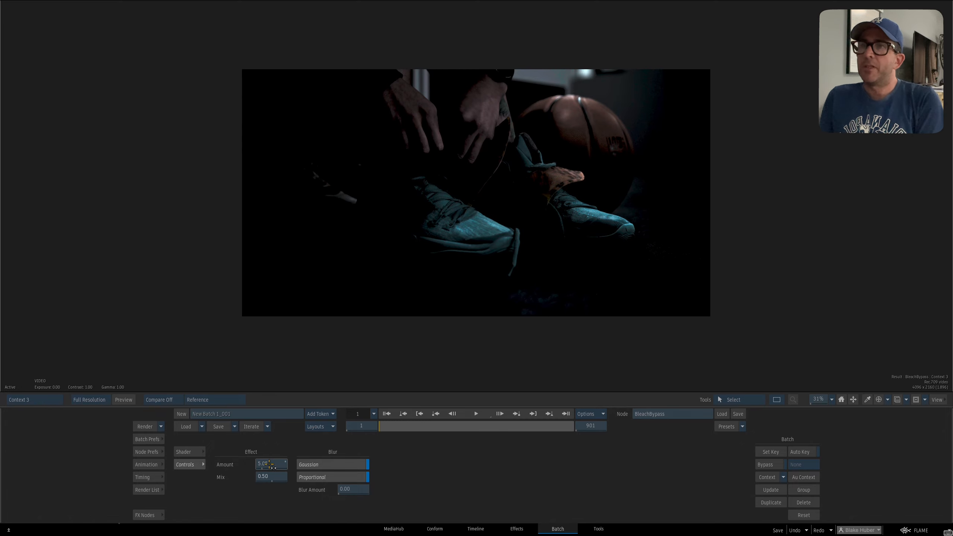
{"action": "left_click", "coordinate": [282, 467], "text": "ctrl"}
{"action": "key", "text": "Escape"}
Duplicate the clip, mux138, BW, gamma_contrast and hardLight nodes together with their connections.
{"action": "left_click_drag", "start_coordinate": [461, 262], "coordinate": [477, 286]}
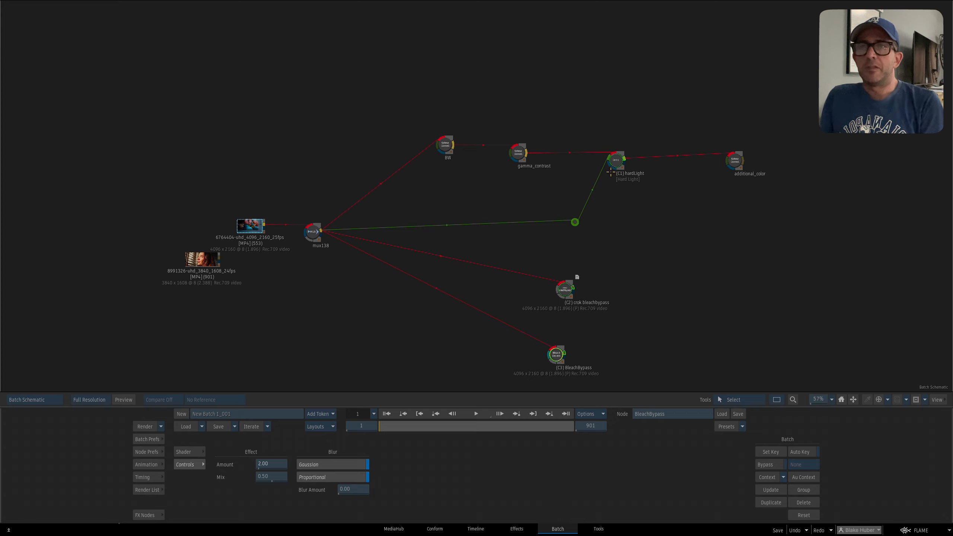
{"action": "left_click_drag", "start_coordinate": [627, 169], "coordinate": [631, 170]}
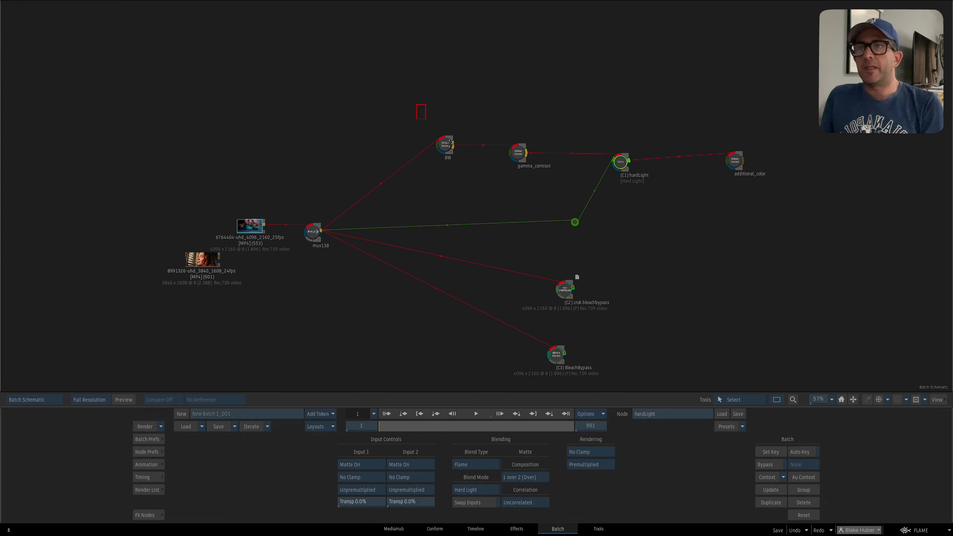
{"action": "left_click_drag", "start_coordinate": [426, 120], "coordinate": [660, 245]}
{"action": "right_click", "coordinate": [627, 169]}
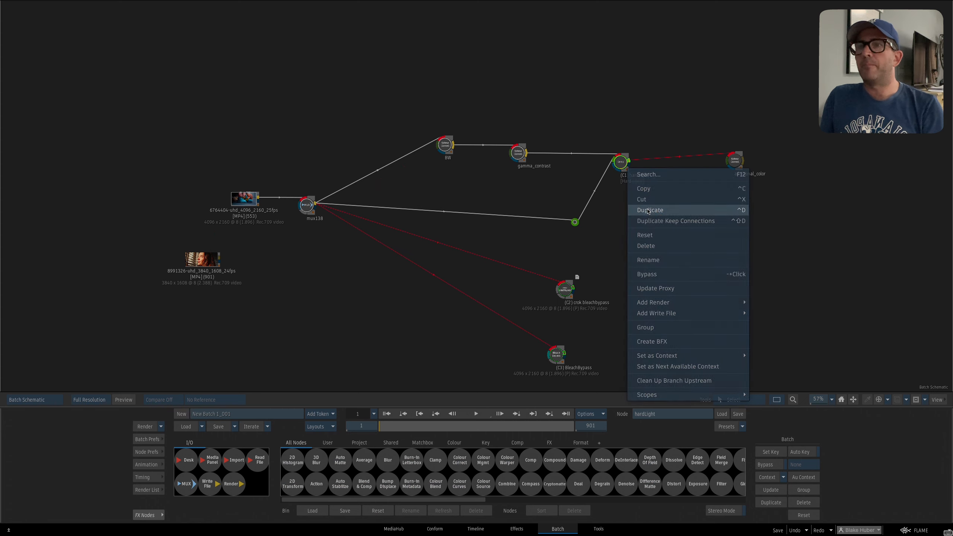
{"action": "left_click", "coordinate": [648, 211]}
Place the duplicated nodes below the BleachBypass node and disconnect the duplicated clip from mux125.
{"action": "left_click_drag", "start_coordinate": [643, 139], "coordinate": [731, 218]}
{"action": "left_click_drag", "start_coordinate": [740, 264], "coordinate": [679, 132]}
{"action": "left_click_drag", "start_coordinate": [670, 87], "coordinate": [672, 108]}
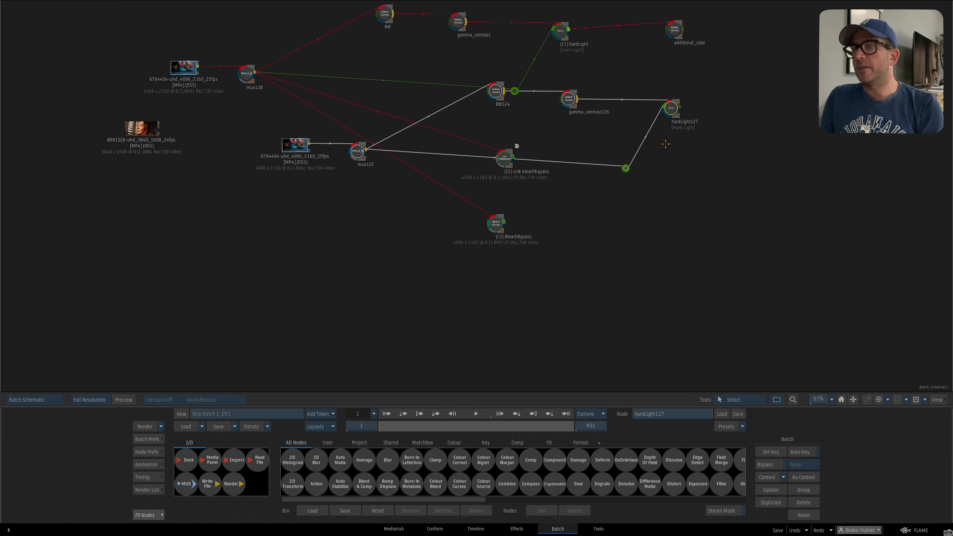
{"action": "mouse_move", "coordinate": [665, 144]}
{"action": "left_mouse_down"}
{"action": "mouse_move", "coordinate": [653, 277]}
{"action": "mouse_move", "coordinate": [662, 201]}
{"action": "left_mouse_up"}
{"action": "left_click_drag", "start_coordinate": [309, 228], "coordinate": [327, 272]}
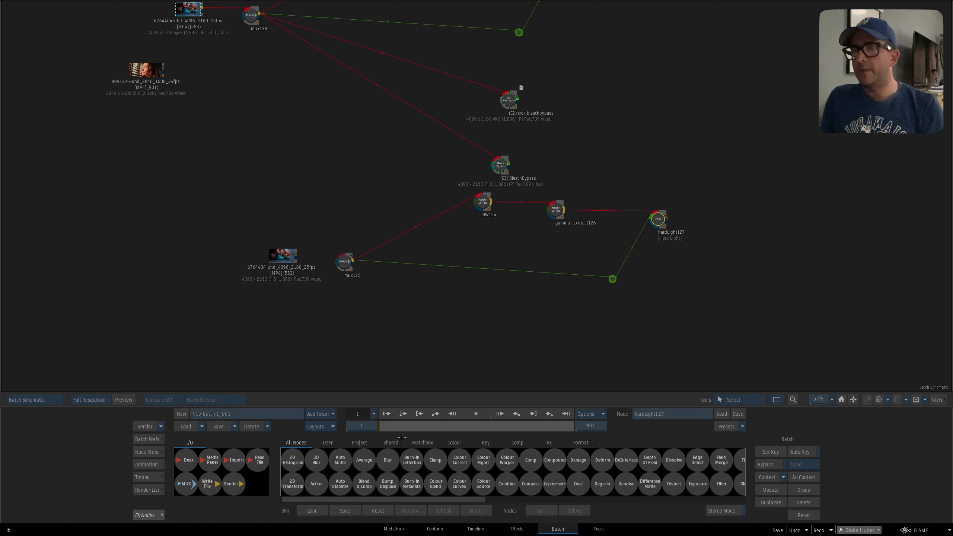
Save the duplicated mux125, BW124, gamma_contrast126 and hardLight127 setup to the User bin as "bleach bypass".
{"action": "left_click", "coordinate": [327, 445]}
{"action": "left_click_drag", "start_coordinate": [659, 219], "coordinate": [544, 466]}
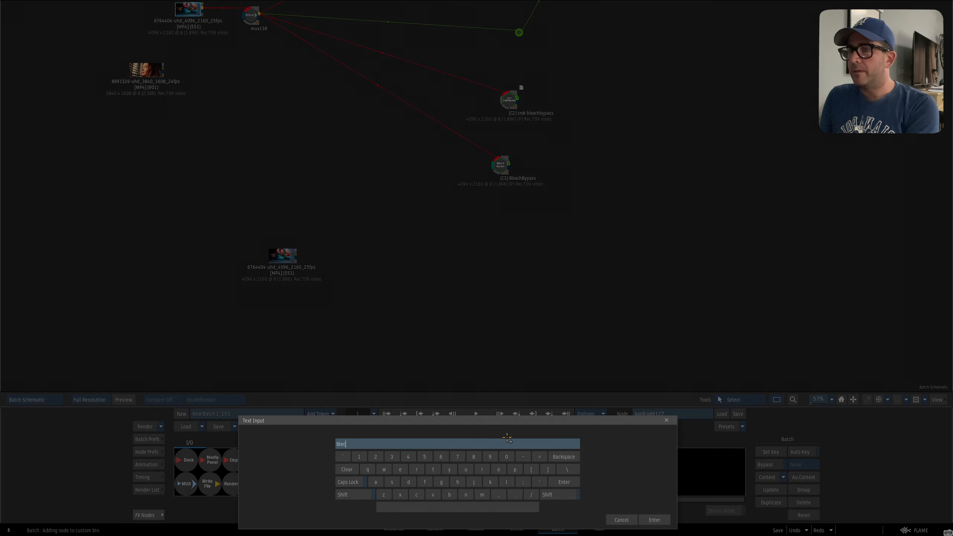
{"action": "type", "text": "bleach bypas"}
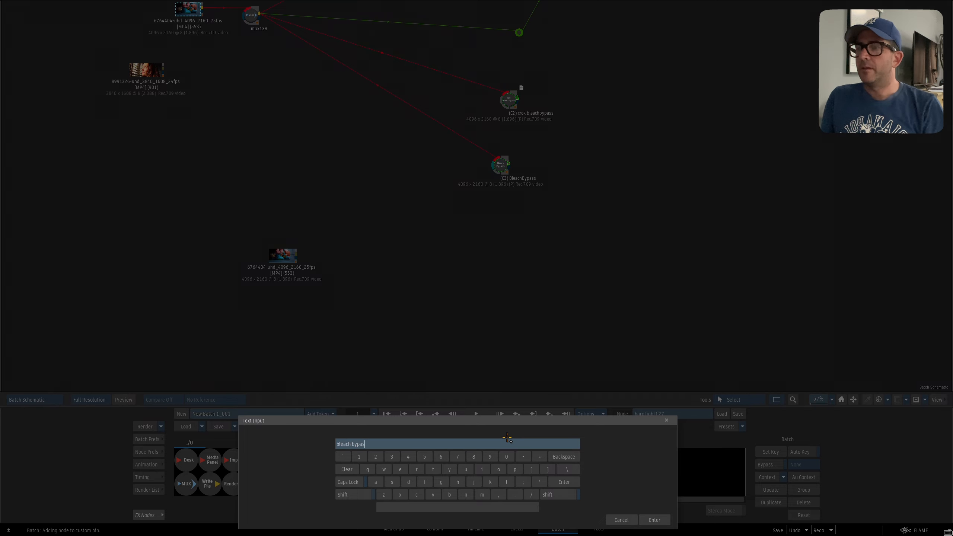
{"action": "type", "text": "s"}
{"action": "key", "text": "Return"}
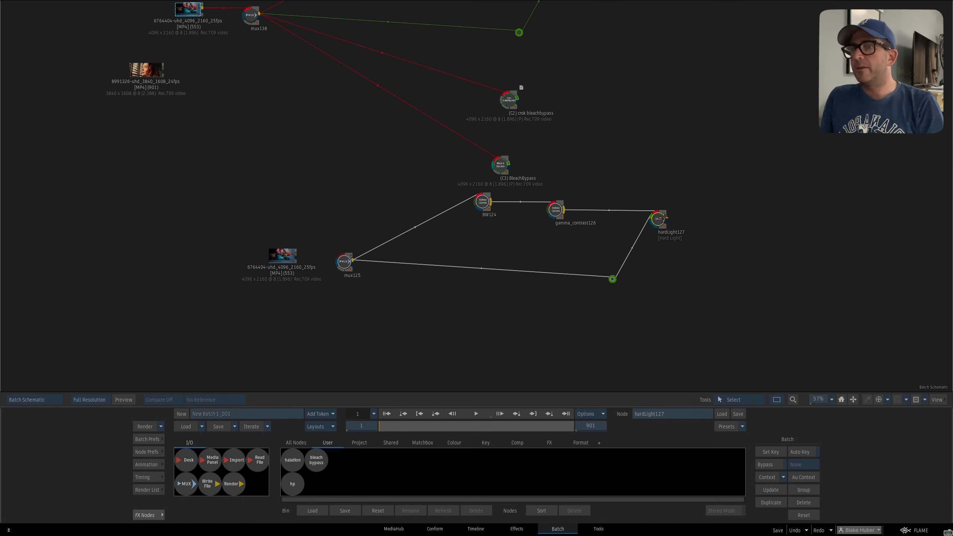
Delete the duplicated setup, and test-place the saved bleach bypass setup in the schematic before deleting it too.
{"action": "key", "text": "Delete"}
{"action": "left_click_drag", "start_coordinate": [322, 461], "coordinate": [477, 270]}
{"action": "scroll", "coordinate": [561, 286], "scroll_direction": "down", "scroll_amount": 3}
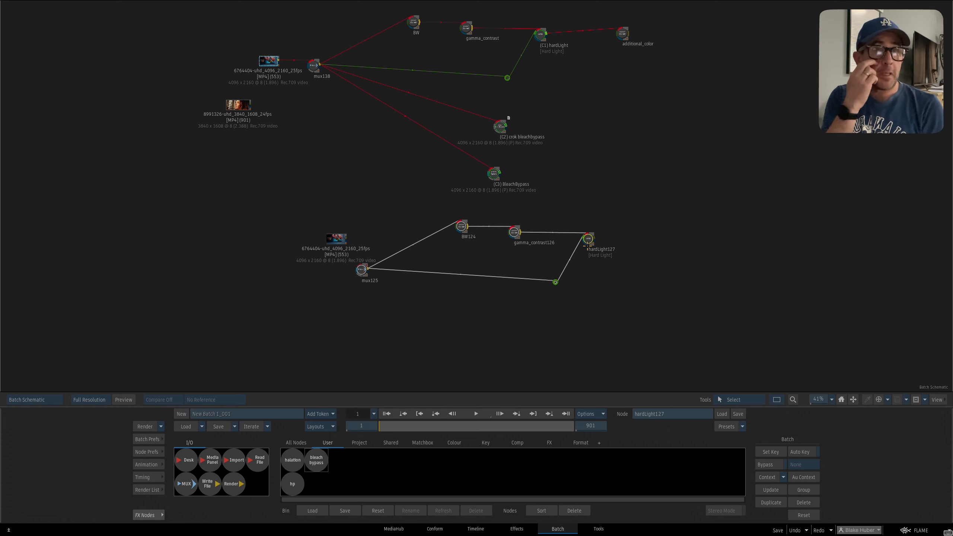
{"action": "key", "text": "Delete"}
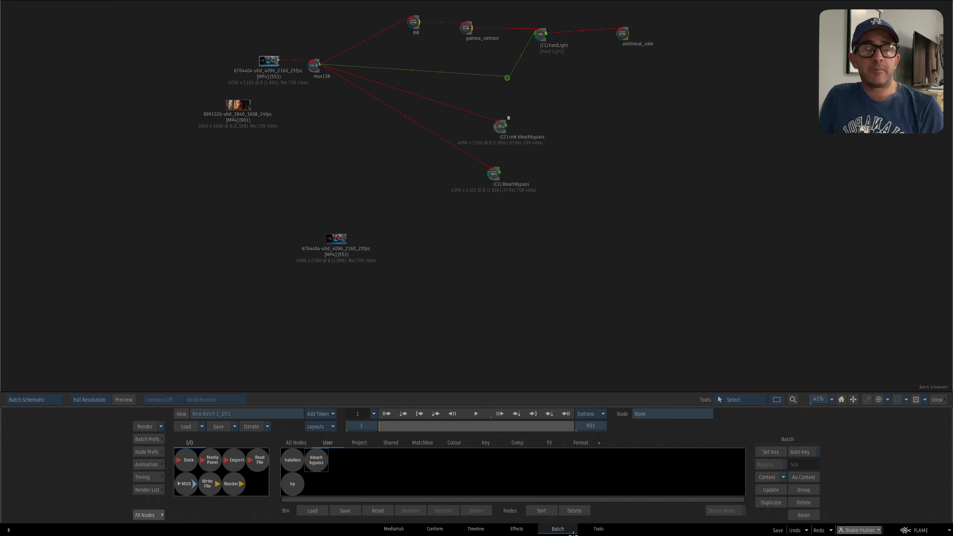